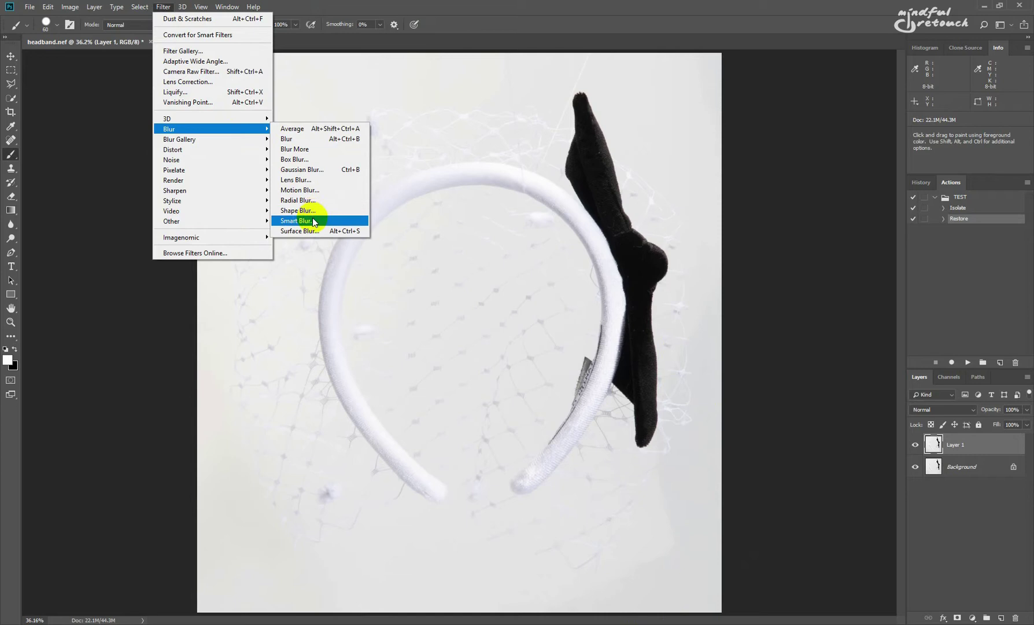
# Step: Apply Smart Blur to Layer 1 with radius 28.2, threshold 2.1, Medium quality and Overlay Edge mode
pyautogui.click(313, 221)
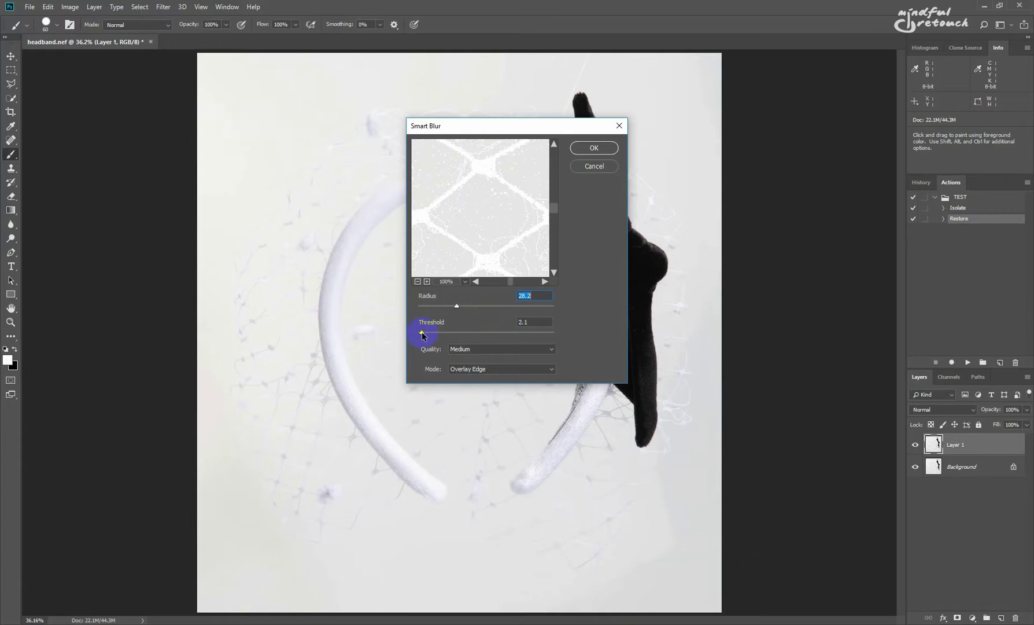
pyautogui.click(593, 149)
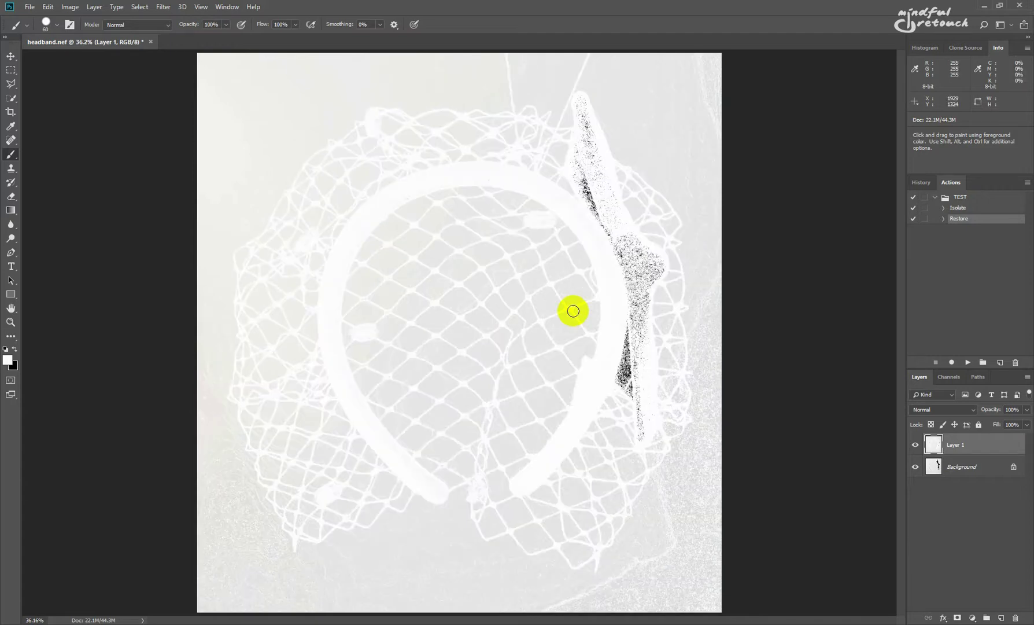
# Step: Reduce the speckle noise with Median at radius 1 pixel and repeated Dust & Scratches at radius 2, threshold 12
pyautogui.hotkey('ctrl', '1')
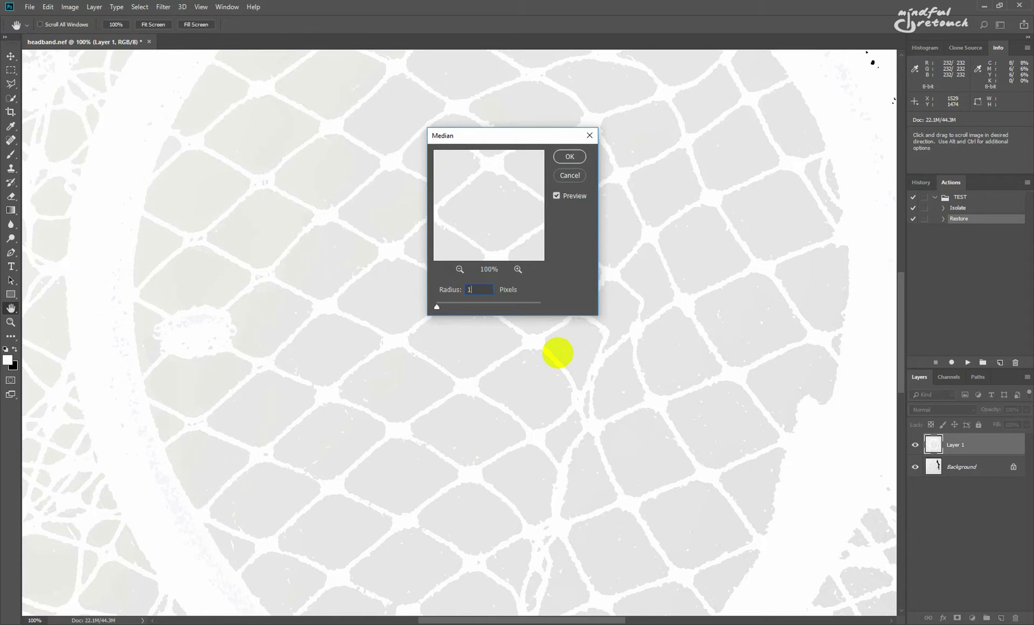
pyautogui.press('Return')
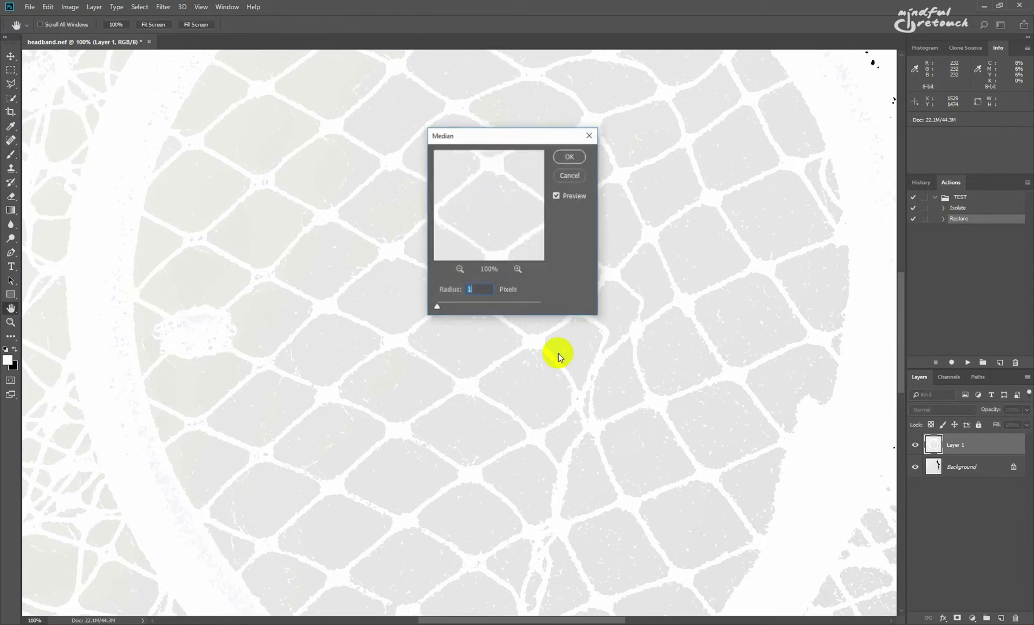
pyautogui.press('Return')
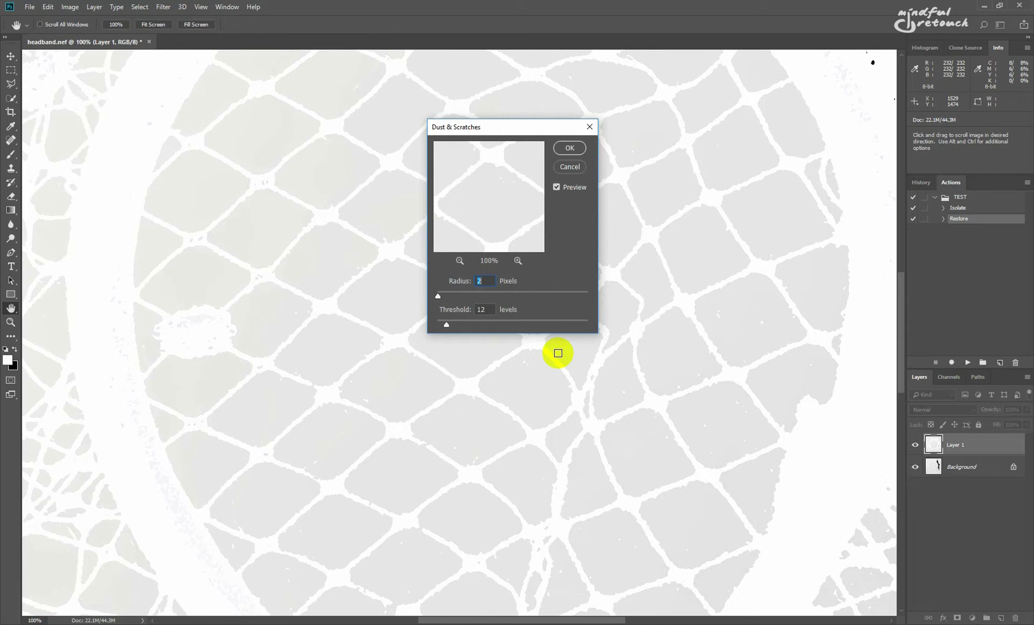
pyautogui.press('Return')
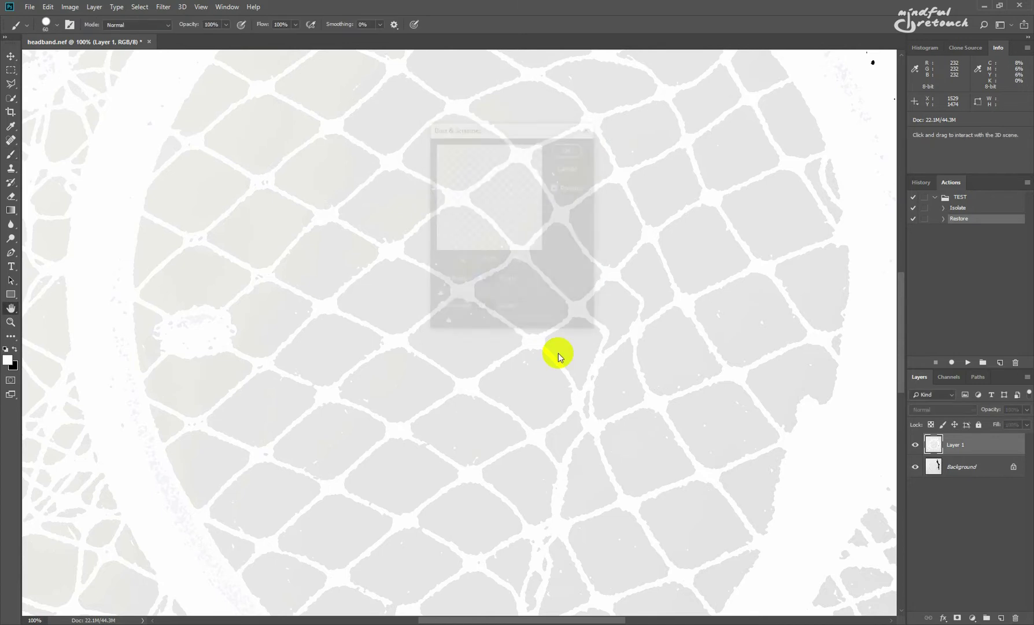
pyautogui.press('Return')
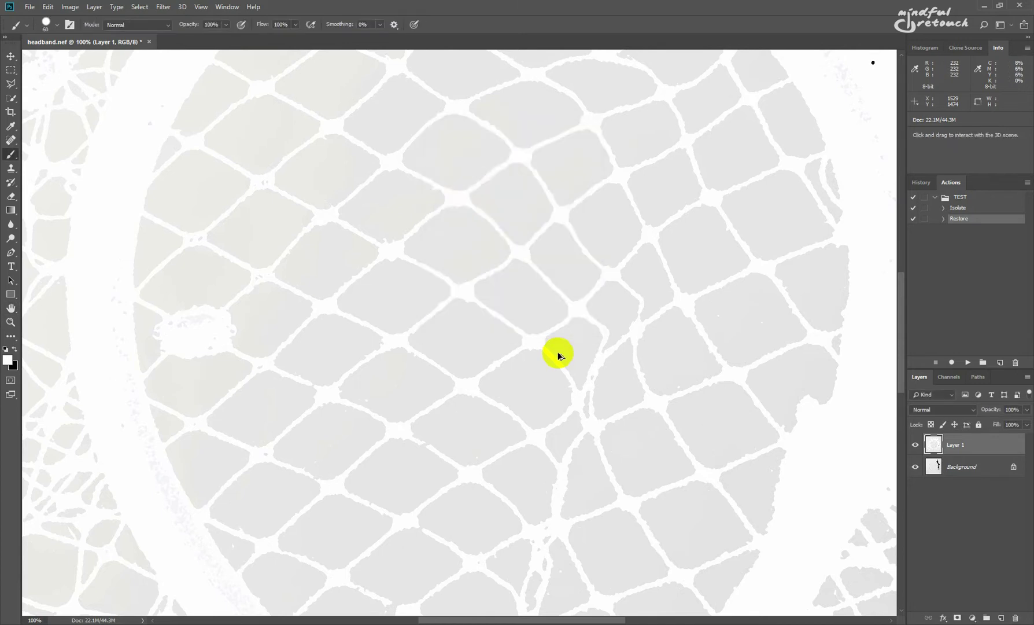
pyautogui.press('Return')
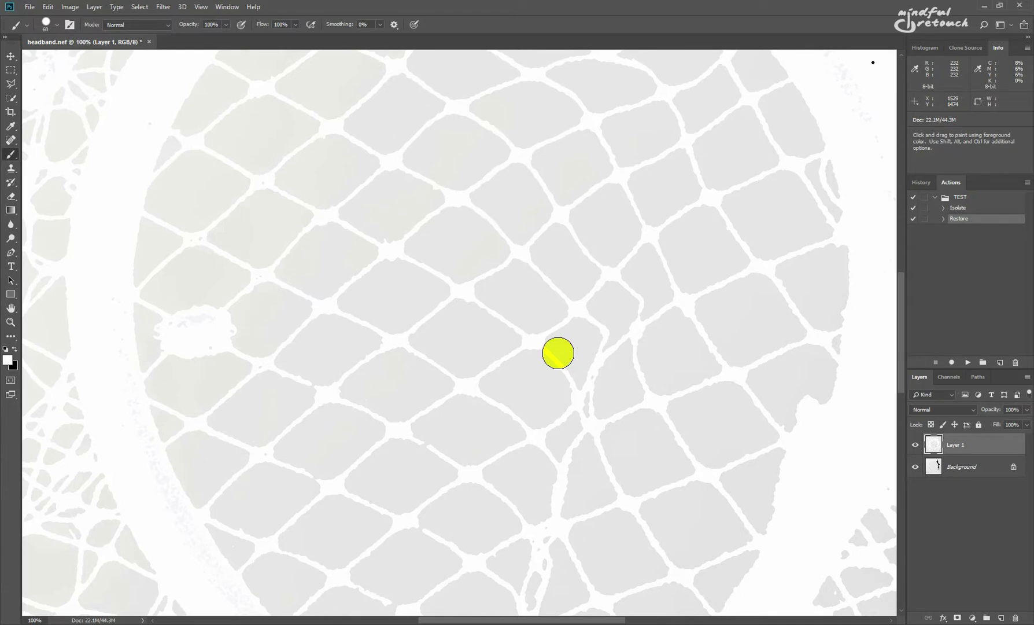
# Step: Apply Levels with the black input level at 249 to turn Layer 1 into a high-contrast black-and-white image
pyautogui.scroll(-5, 558, 352)
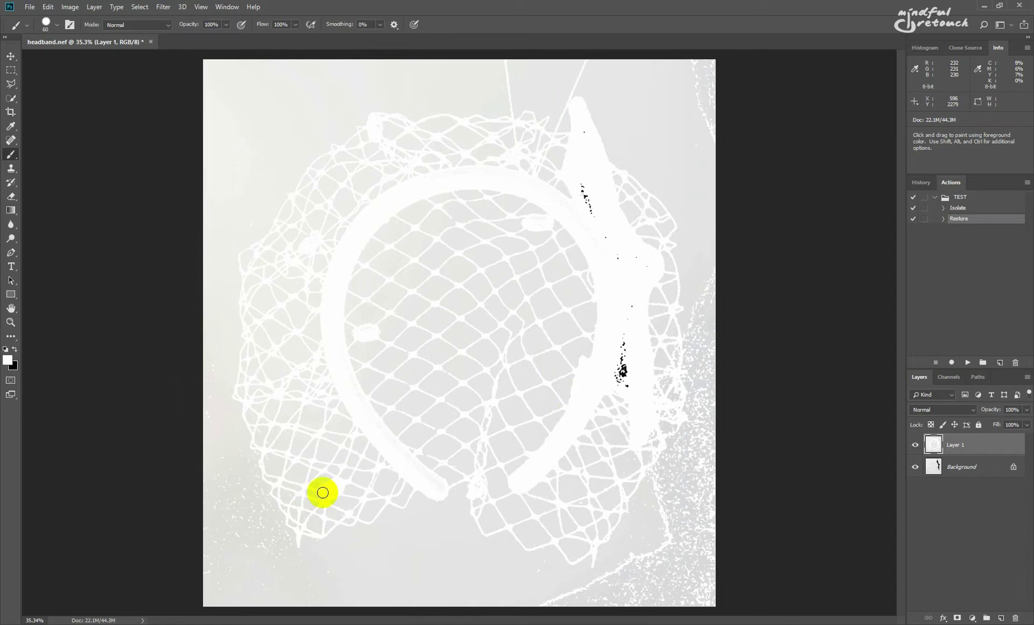
pyautogui.hotkey('ctrl', 'l')
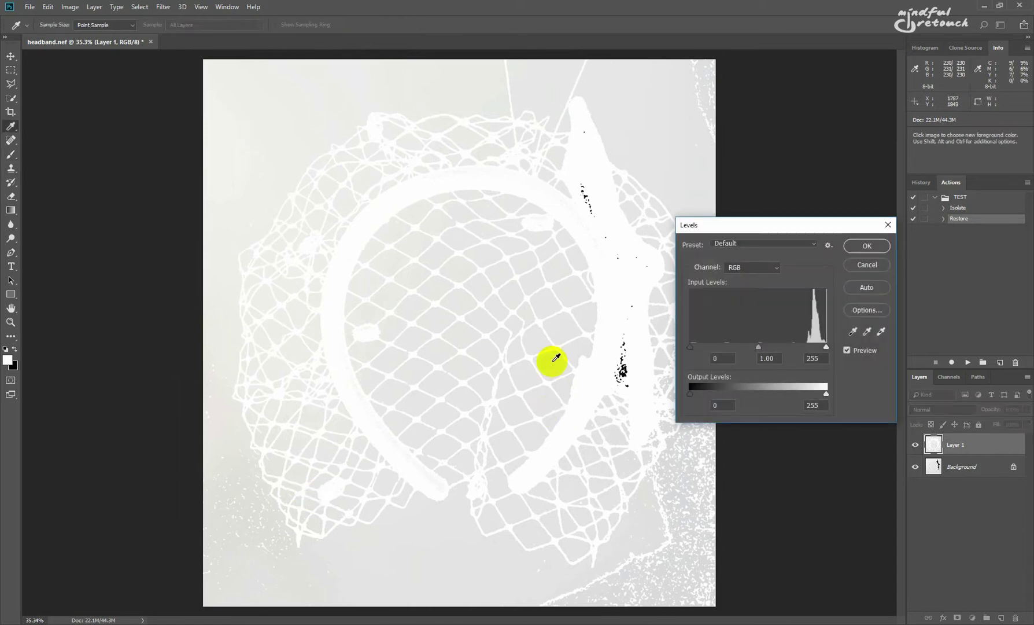
pyautogui.click(709, 362)
pyautogui.moveTo(713, 349); pyautogui.dragTo(825, 353)
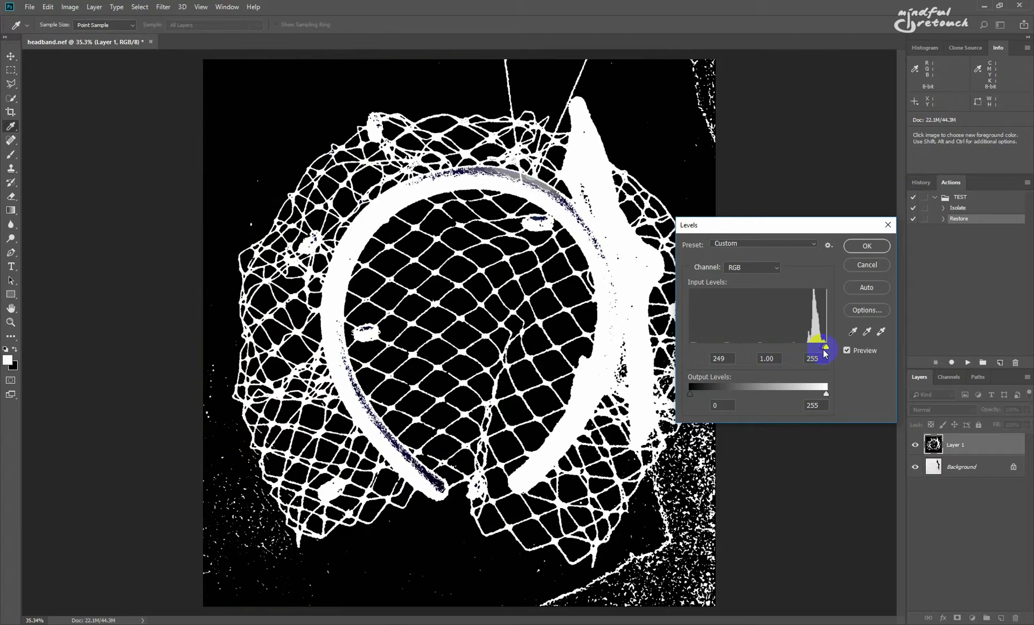
pyautogui.click(869, 248)
# Step: Paint black with a 600 px brush over the specks along the upper right and upper left edges of the background
pyautogui.press('e')
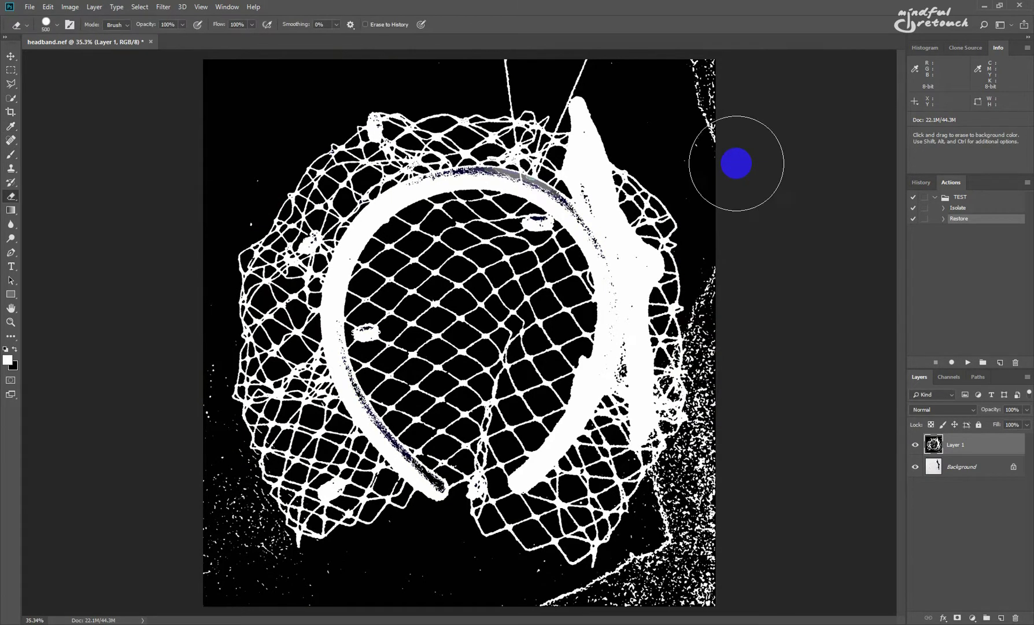
pyautogui.press('b')
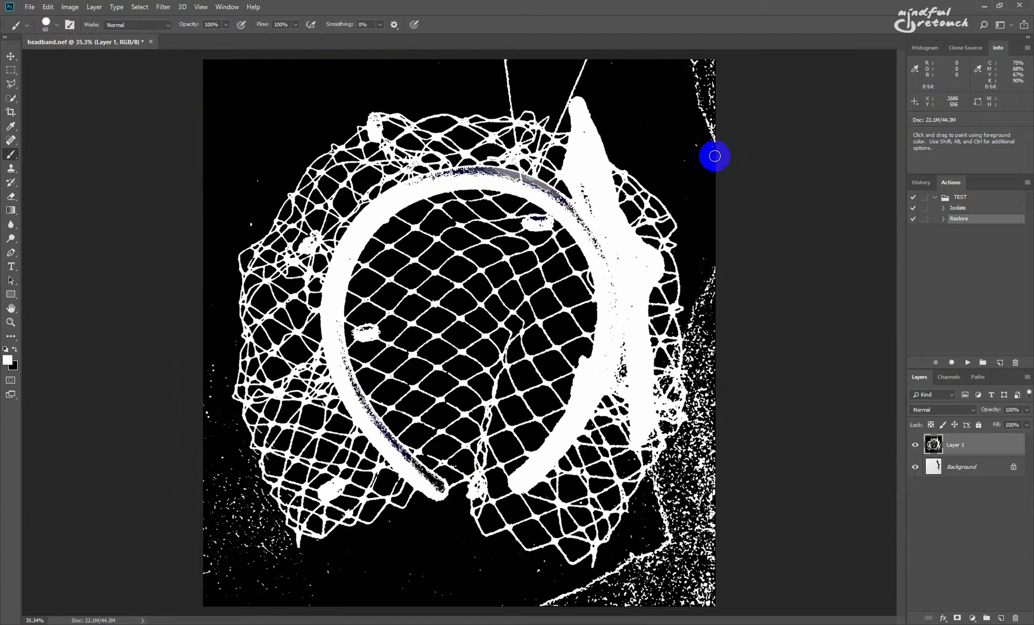
pyautogui.press(']')
pyautogui.press(']')
pyautogui.press(']')
pyautogui.press(']')
pyautogui.press(']')
pyautogui.press(']')
pyautogui.press('x')
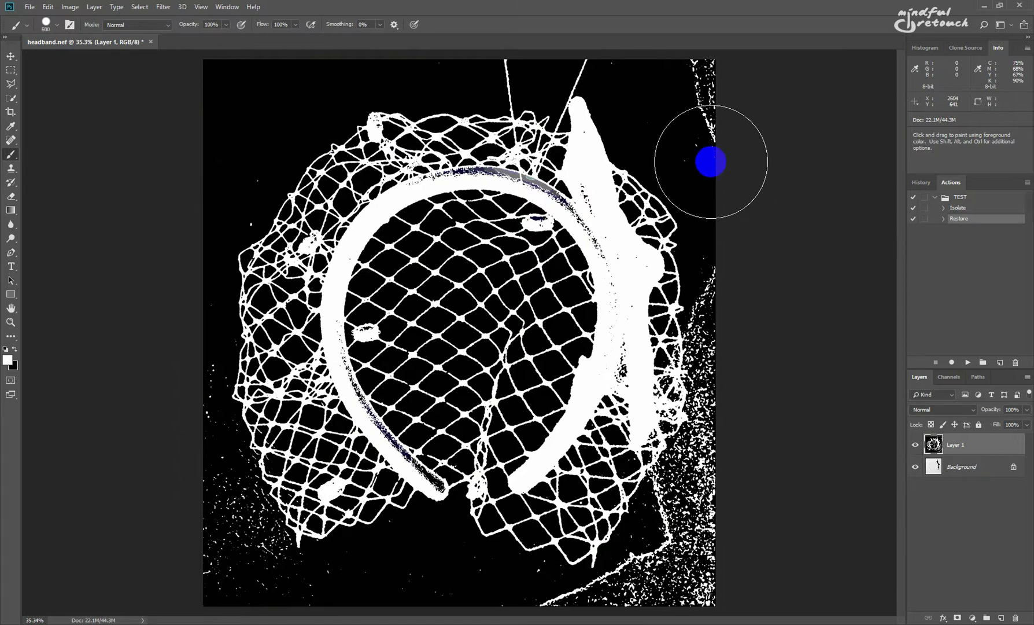
pyautogui.moveTo(723, 161)
pyautogui.mouseDown()
pyautogui.moveTo(698, 95)
pyautogui.moveTo(658, 76)
pyautogui.moveTo(670, 92)
pyautogui.mouseUp()
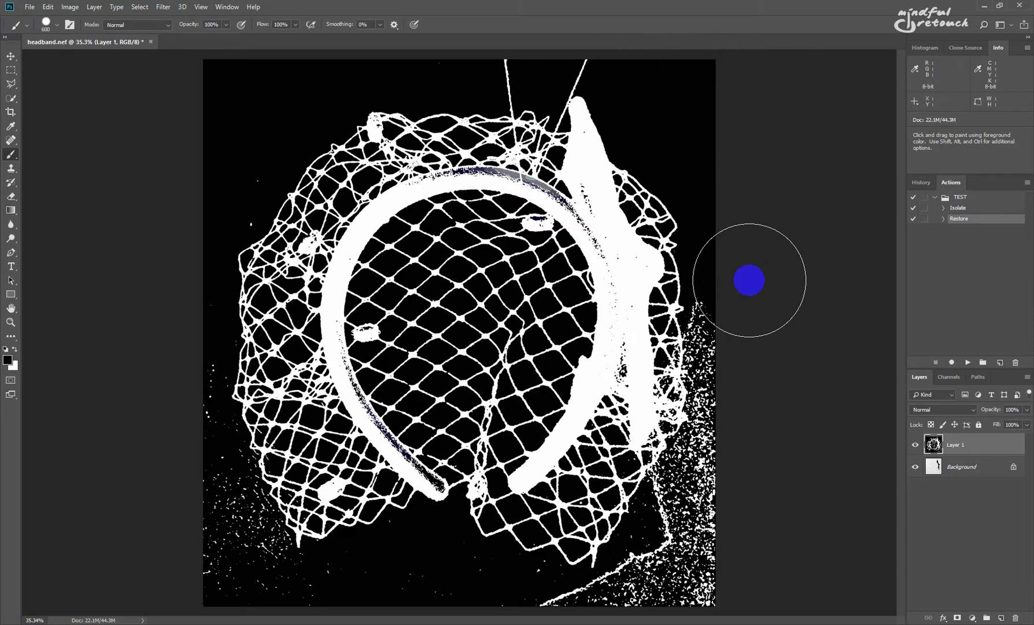
pyautogui.moveTo(212, 196); pyautogui.dragTo(214, 189)
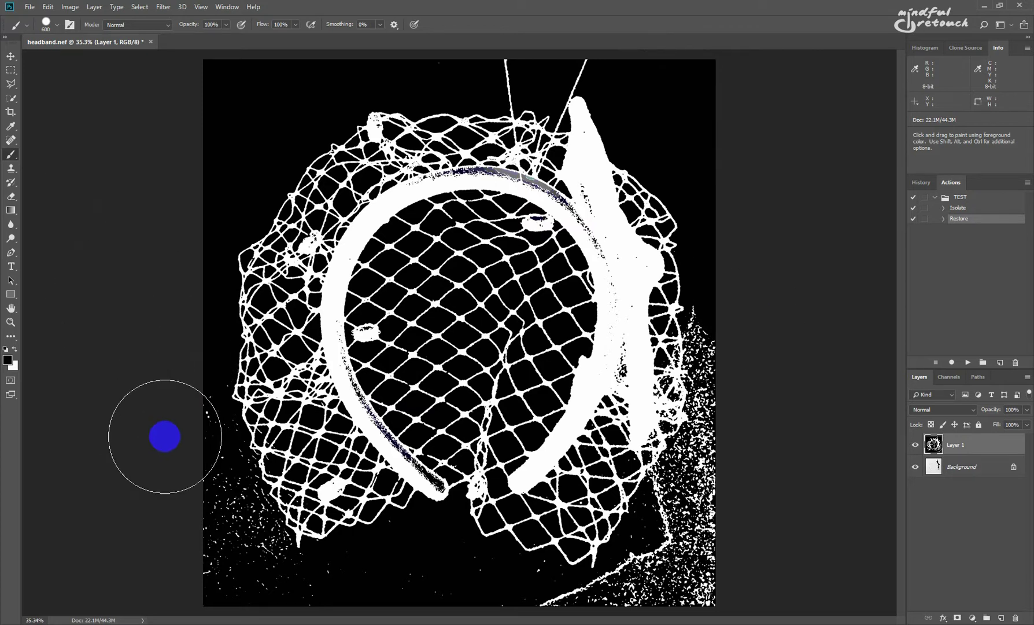
# Step: Paint out the specks in the lower-left background around the netting in black, reducing the brush to 200 px near the net edge
pyautogui.scroll(3, 166, 437)
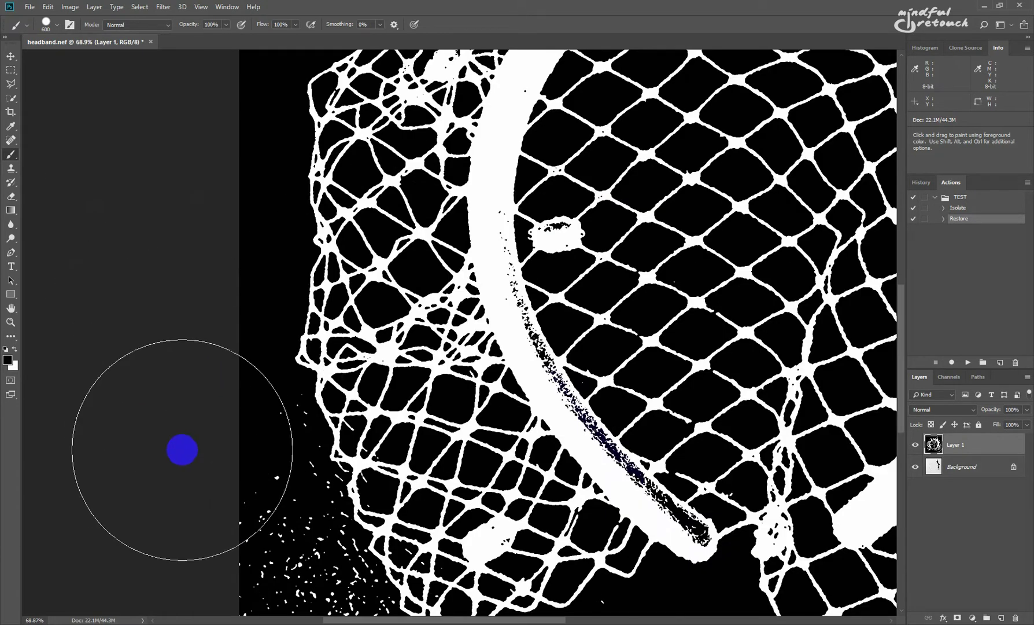
pyautogui.press('space')
pyautogui.moveTo(227, 492); pyautogui.dragTo(192, 272)
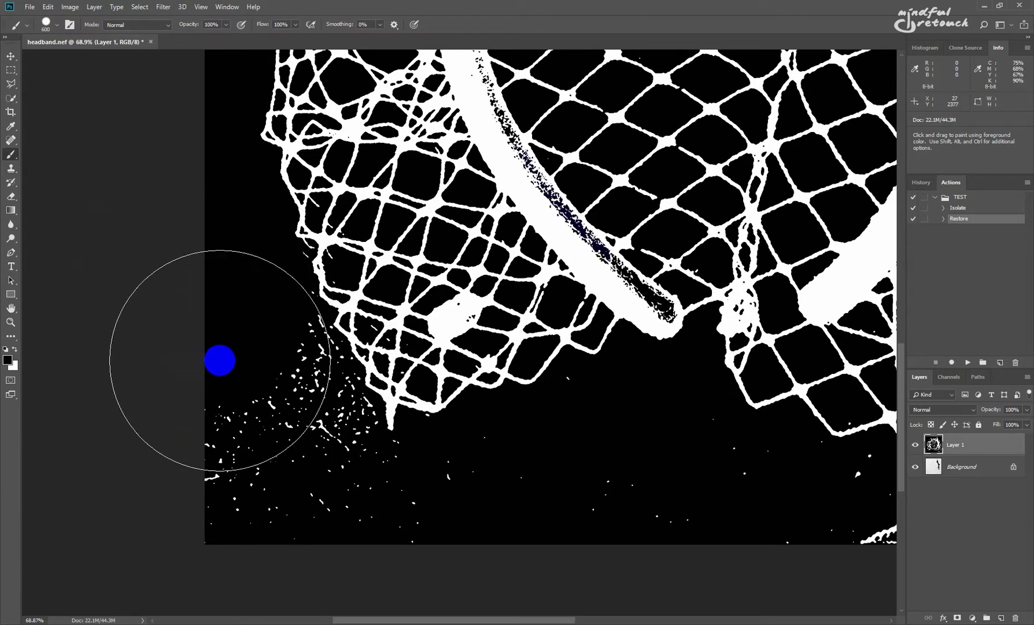
pyautogui.moveTo(219, 360)
pyautogui.mouseDown()
pyautogui.moveTo(223, 427)
pyautogui.moveTo(245, 450)
pyautogui.moveTo(256, 413)
pyautogui.moveTo(268, 466)
pyautogui.mouseUp()
pyautogui.moveTo(386, 559)
pyautogui.mouseDown()
pyautogui.moveTo(471, 524)
pyautogui.moveTo(468, 504)
pyautogui.mouseUp()
pyautogui.press('[')
pyautogui.press('[')
pyautogui.press('[')
pyautogui.press('[')
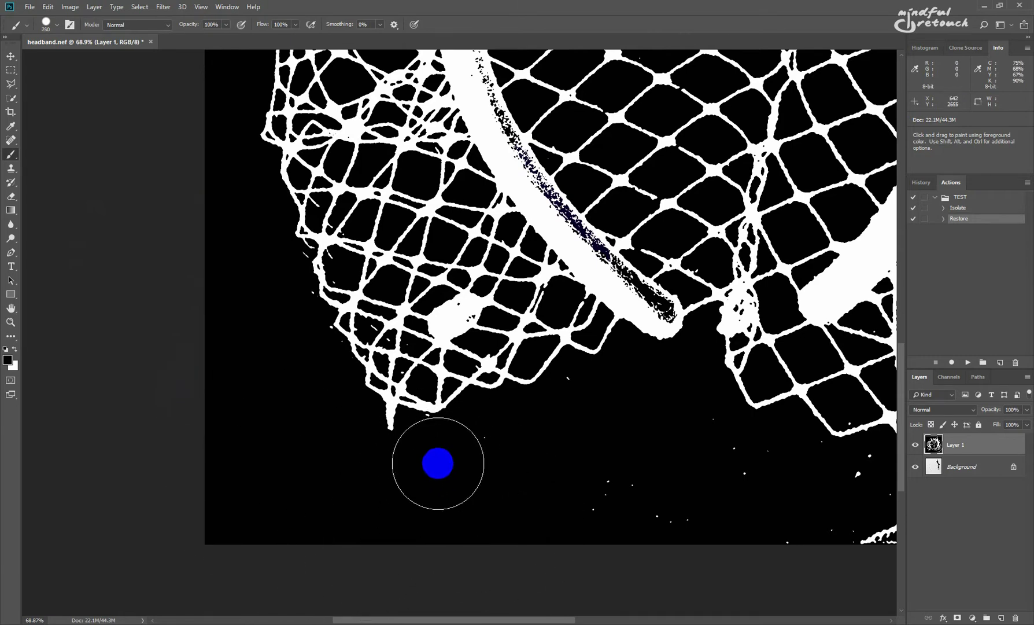
pyautogui.moveTo(432, 453)
pyautogui.mouseDown()
pyautogui.moveTo(538, 446)
pyautogui.moveTo(578, 406)
pyautogui.moveTo(674, 501)
pyautogui.moveTo(717, 495)
pyautogui.moveTo(257, 480)
pyautogui.mouseUp()
pyautogui.press('space')
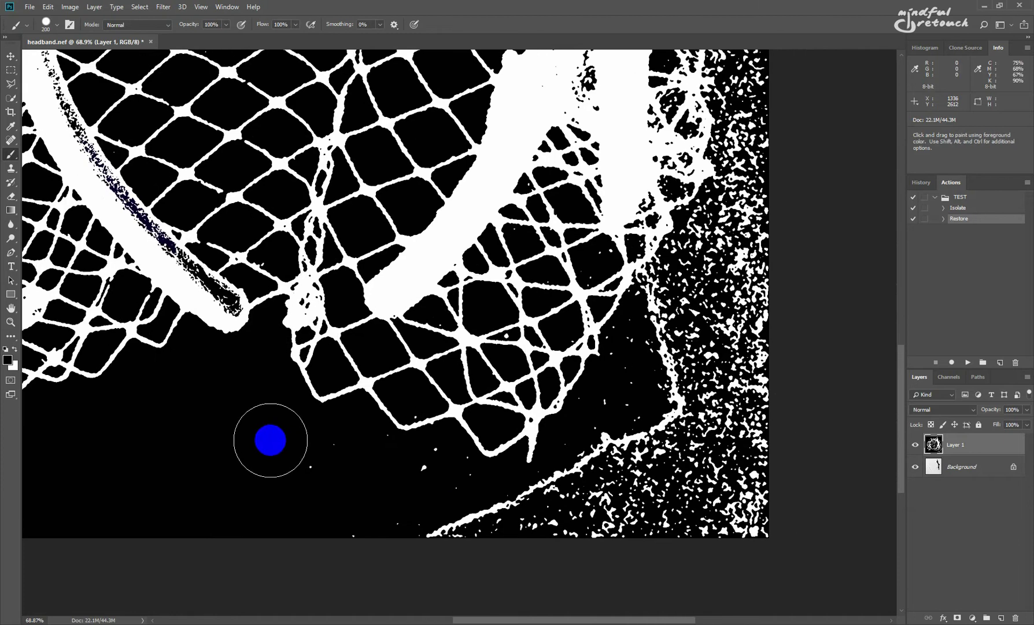
# Step: Paint black over the grain and diagonal line in the lower-right background, following the outer edge of the netting
pyautogui.moveTo(370, 523)
pyautogui.mouseDown()
pyautogui.moveTo(520, 523)
pyautogui.moveTo(799, 492)
pyautogui.mouseUp()
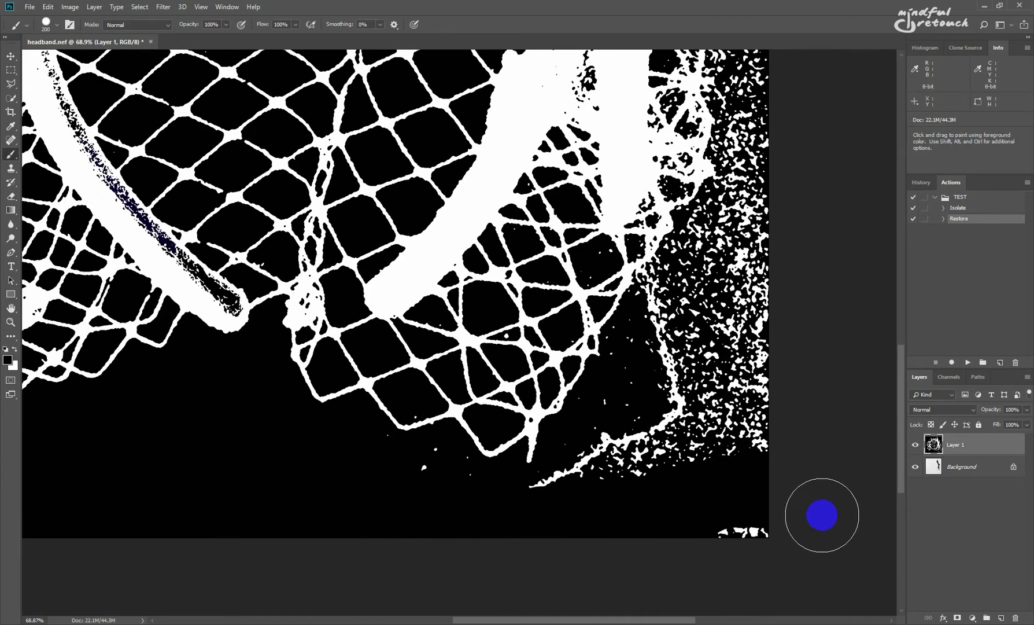
pyautogui.moveTo(415, 484)
pyautogui.mouseDown()
pyautogui.moveTo(503, 511)
pyautogui.moveTo(554, 514)
pyautogui.moveTo(553, 505)
pyautogui.moveTo(743, 390)
pyautogui.moveTo(695, 480)
pyautogui.moveTo(678, 440)
pyautogui.moveTo(725, 483)
pyautogui.moveTo(740, 465)
pyautogui.moveTo(659, 334)
pyautogui.moveTo(644, 357)
pyautogui.moveTo(646, 343)
pyautogui.moveTo(726, 285)
pyautogui.moveTo(730, 368)
pyautogui.moveTo(770, 302)
pyautogui.moveTo(747, 259)
pyautogui.moveTo(725, 280)
pyautogui.moveTo(687, 453)
pyautogui.mouseUp()
pyautogui.moveTo(699, 214)
pyautogui.mouseDown()
pyautogui.moveTo(691, 191)
pyautogui.moveTo(688, 301)
pyautogui.moveTo(703, 359)
pyautogui.moveTo(693, 349)
pyautogui.moveTo(691, 402)
pyautogui.moveTo(660, 474)
pyautogui.moveTo(720, 445)
pyautogui.moveTo(660, 528)
pyautogui.moveTo(629, 533)
pyautogui.moveTo(612, 519)
pyautogui.moveTo(614, 505)
pyautogui.moveTo(663, 450)
pyautogui.mouseUp()
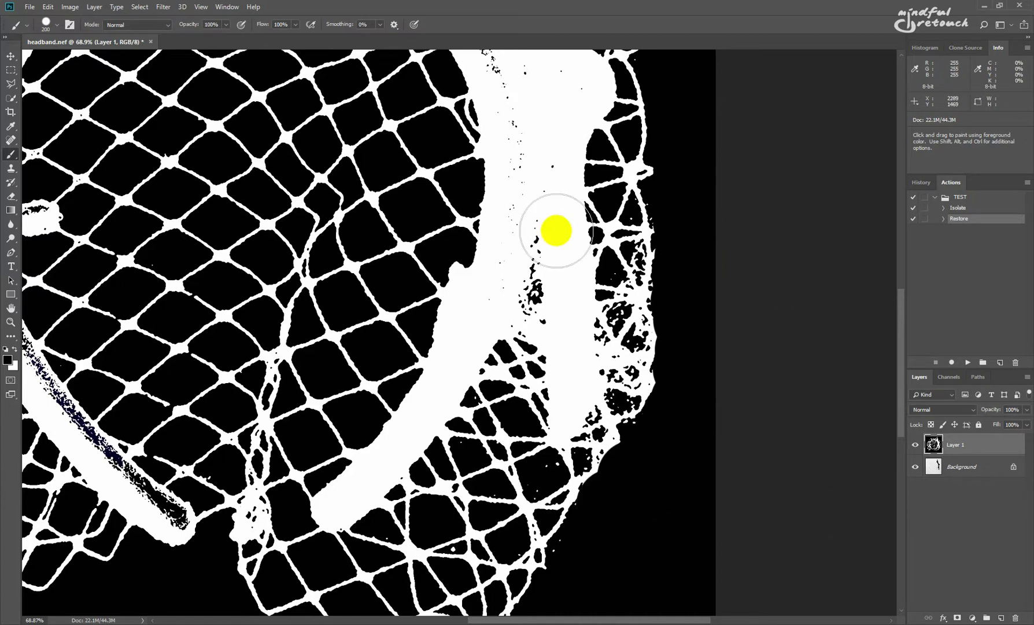
# Step: Fill the dark holes along the headband's left arm and the lower-left net knot in white with an 80 px brush
pyautogui.moveTo(454, 230)
pyautogui.mouseDown()
pyautogui.moveTo(566, 296)
pyautogui.moveTo(300, 399)
pyautogui.mouseUp()
pyautogui.press('h')
pyautogui.press('x')
pyautogui.press('[')
pyautogui.press('[')
pyautogui.press('[')
pyautogui.press('[')
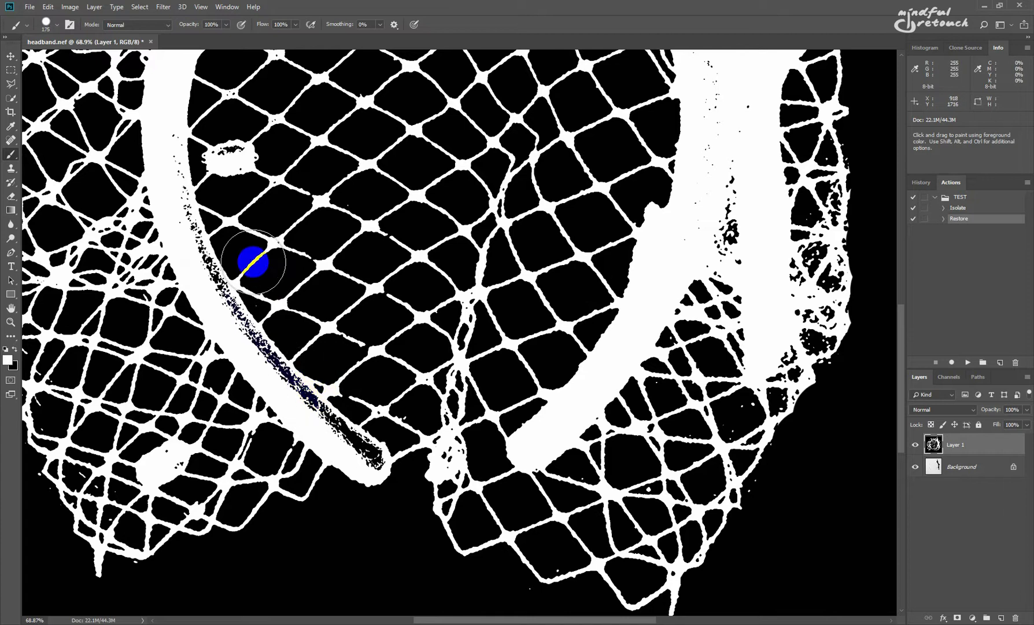
pyautogui.moveTo(172, 135)
pyautogui.mouseDown()
pyautogui.moveTo(195, 261)
pyautogui.moveTo(312, 418)
pyautogui.mouseUp()
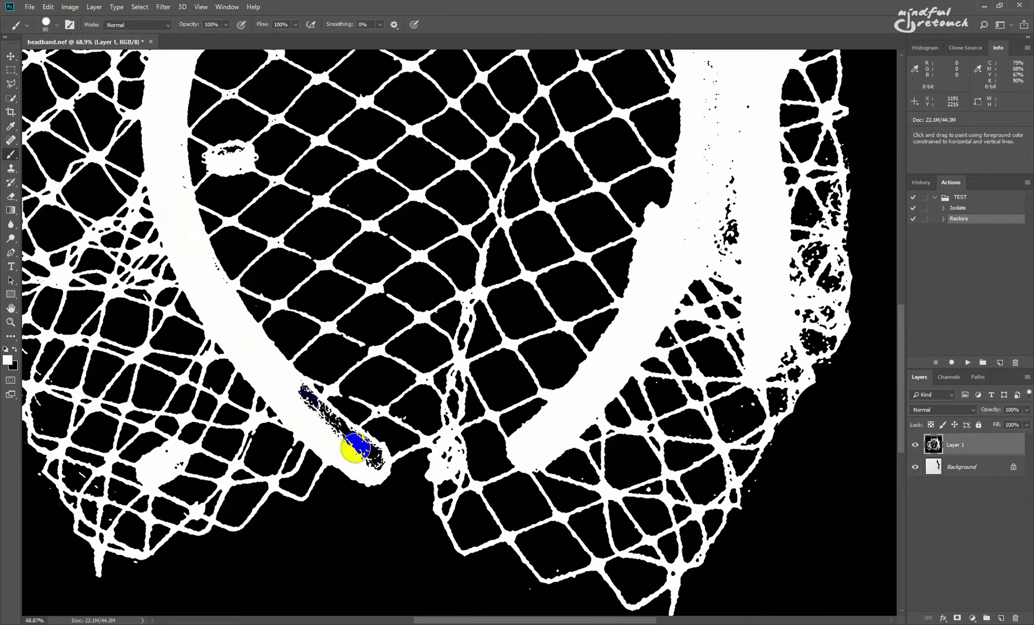
pyautogui.keyDown('shift'); pyautogui.click(373, 458); pyautogui.keyUp('shift')
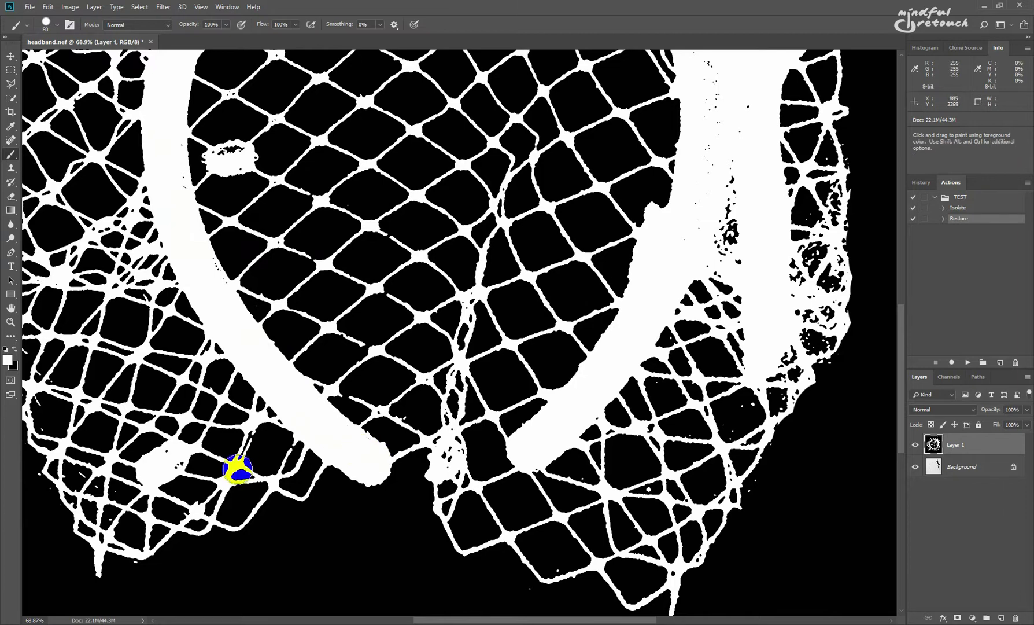
pyautogui.click(181, 463)
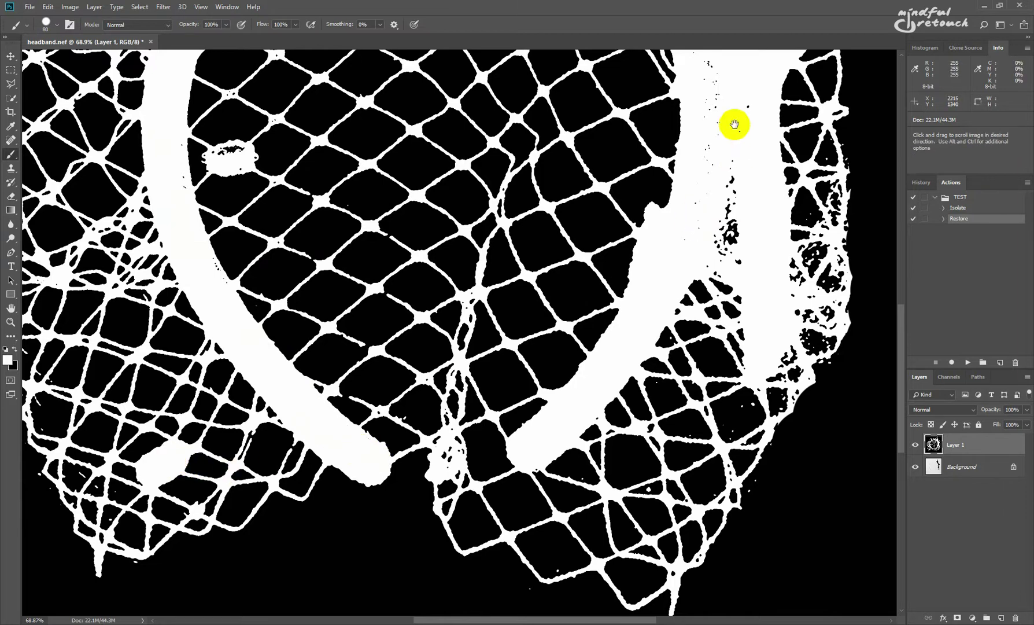
# Step: Paint white over the dark gaps in the headband's top curve, the upper net knot and the bow
pyautogui.moveTo(734, 122); pyautogui.dragTo(635, 352)
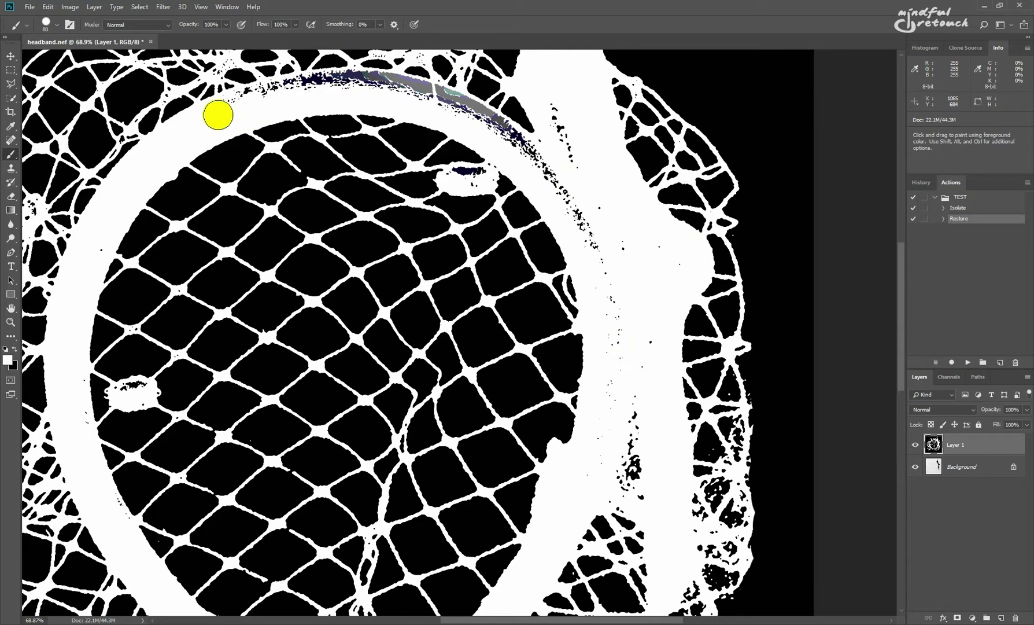
pyautogui.moveTo(293, 90)
pyautogui.mouseDown()
pyautogui.moveTo(384, 84)
pyautogui.moveTo(294, 90)
pyautogui.moveTo(389, 84)
pyautogui.moveTo(520, 144)
pyautogui.moveTo(594, 280)
pyautogui.moveTo(553, 91)
pyautogui.moveTo(558, 160)
pyautogui.moveTo(553, 135)
pyautogui.moveTo(541, 150)
pyautogui.moveTo(606, 245)
pyautogui.moveTo(627, 304)
pyautogui.moveTo(613, 220)
pyautogui.mouseUp()
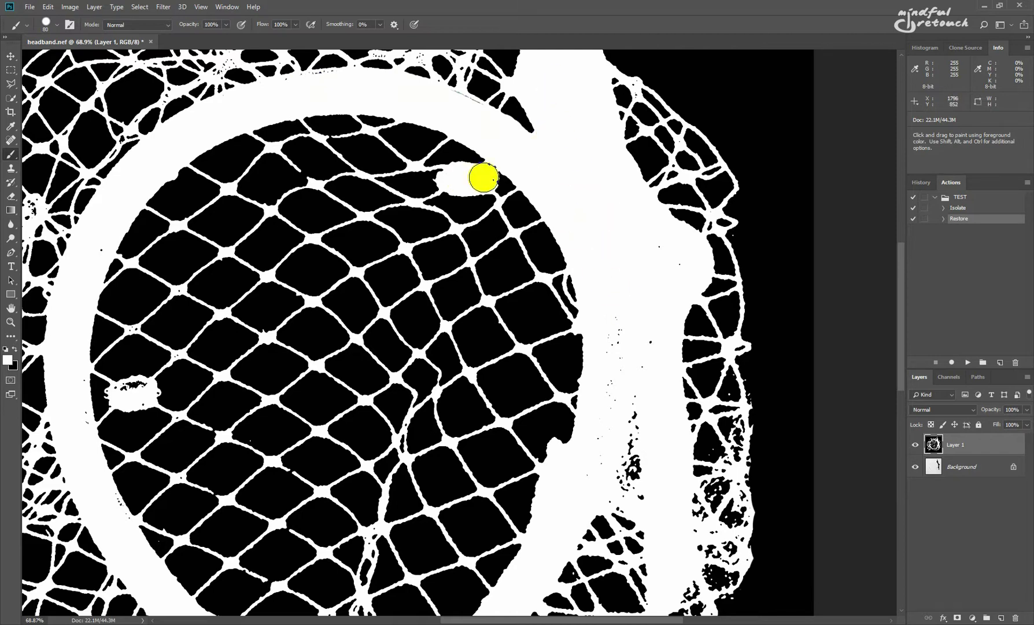
pyautogui.moveTo(655, 262); pyautogui.dragTo(673, 262)
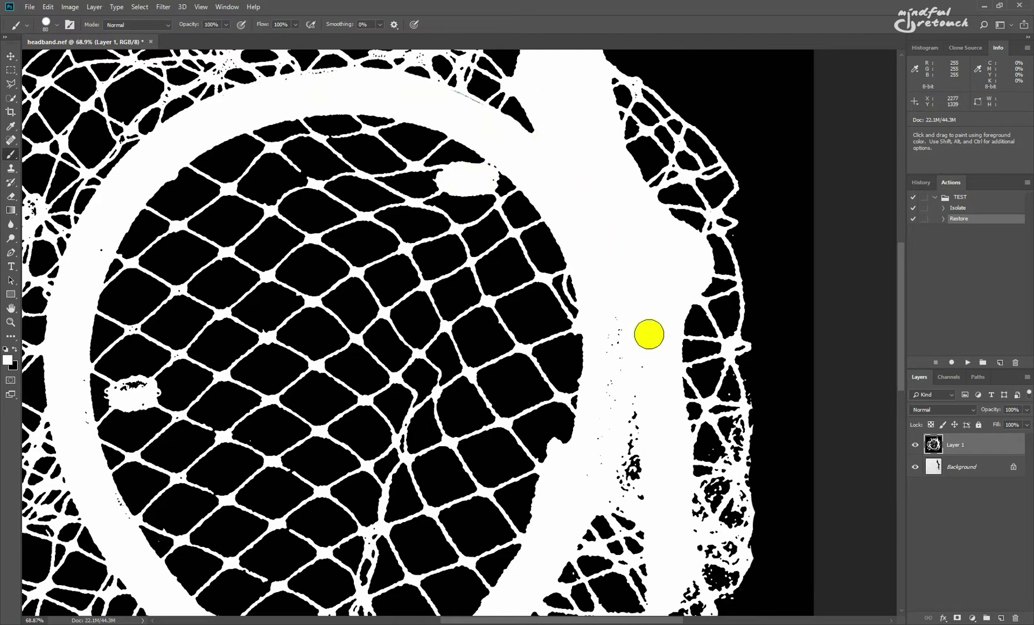
pyautogui.moveTo(617, 312)
pyautogui.mouseDown()
pyautogui.moveTo(615, 468)
pyautogui.moveTo(631, 501)
pyautogui.moveTo(536, 210)
pyautogui.mouseUp()
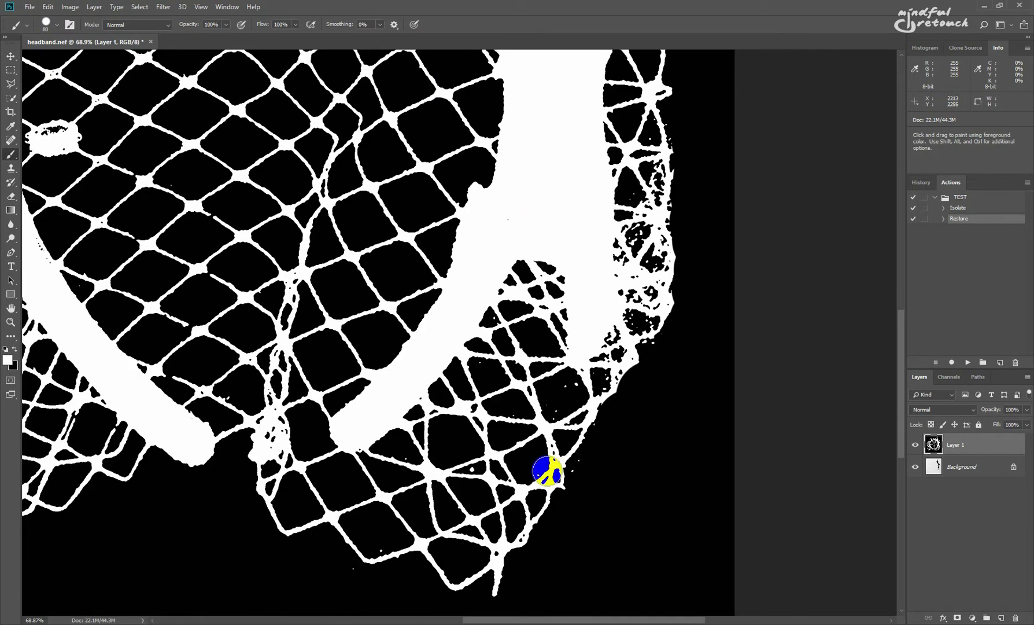
# Step: Paint out the stray white specks inside the lower-right mesh cells in black with a 30 px brush
pyautogui.scroll(3, 547, 472)
pyautogui.press('x')
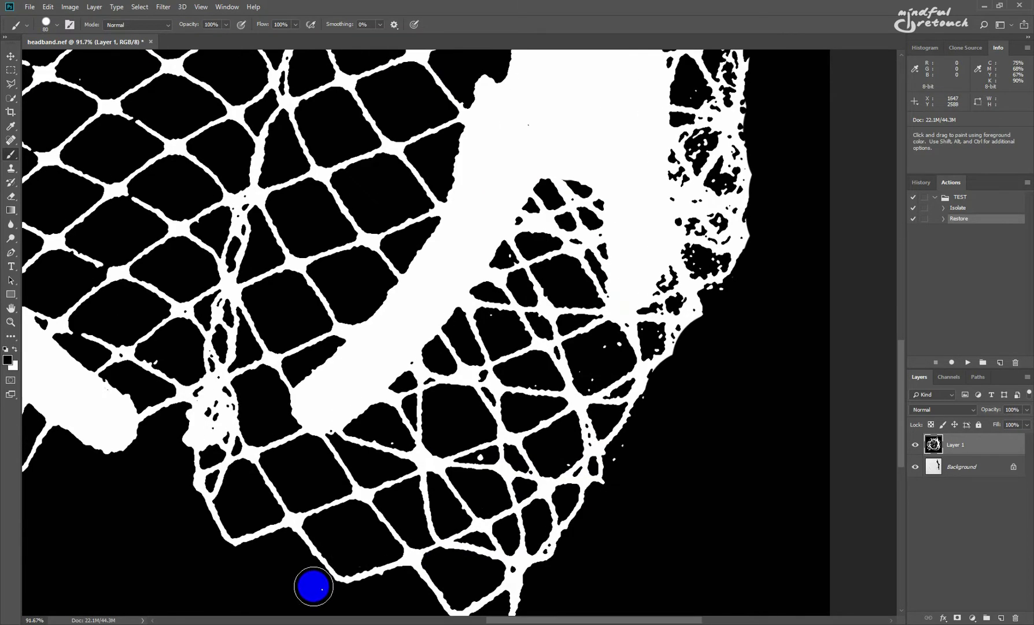
pyautogui.moveTo(520, 457); pyautogui.dragTo(483, 457)
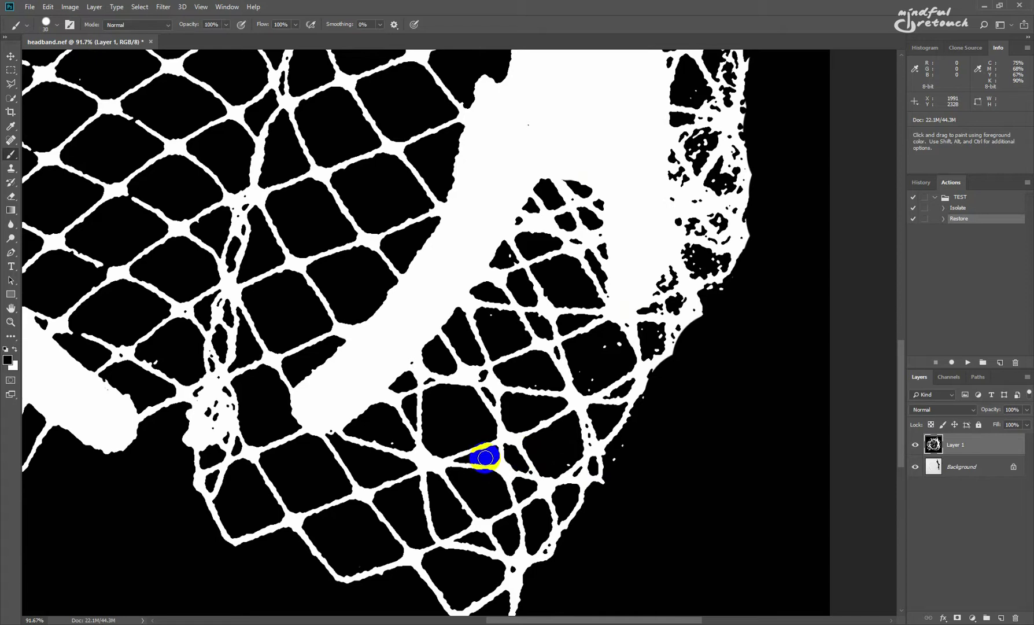
pyautogui.click(615, 340)
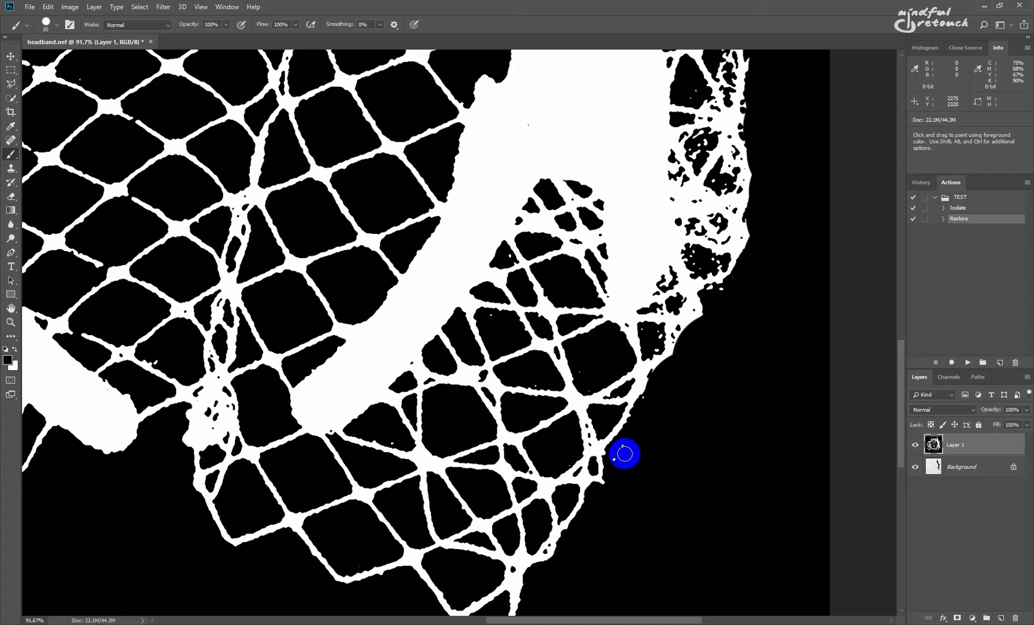
# Step: Paint black over the white speckles inside the mesh cells beside the bow's lower tail and along the netting's outer edge
pyautogui.moveTo(663, 247); pyautogui.dragTo(510, 436)
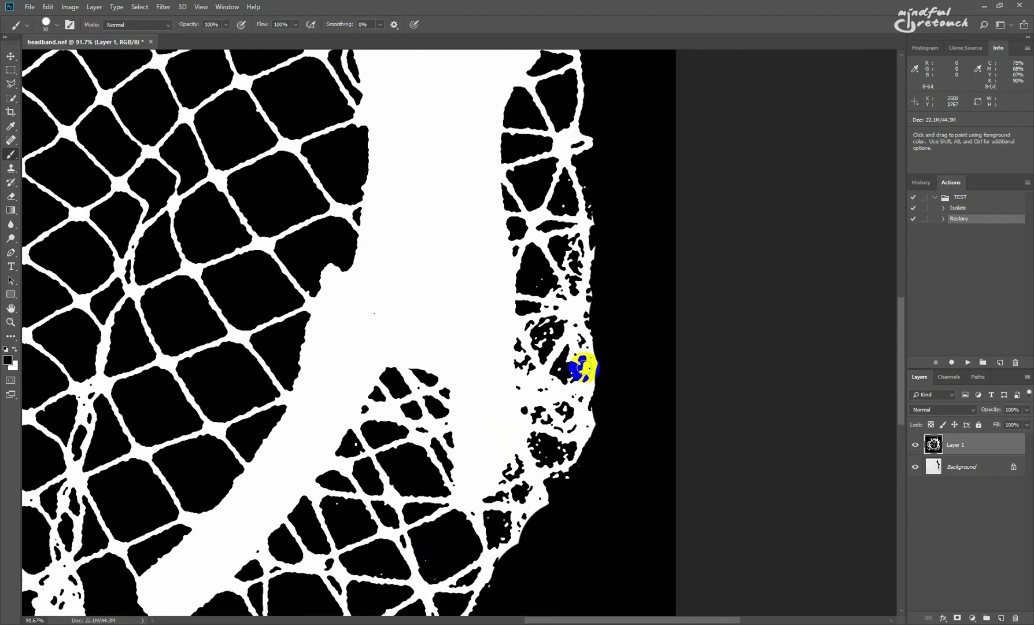
pyautogui.scroll(5, 583, 364)
pyautogui.moveTo(572, 329)
pyautogui.mouseDown()
pyautogui.moveTo(548, 374)
pyautogui.moveTo(562, 384)
pyautogui.moveTo(575, 336)
pyautogui.moveTo(553, 350)
pyautogui.moveTo(546, 323)
pyautogui.moveTo(511, 289)
pyautogui.moveTo(521, 297)
pyautogui.moveTo(511, 342)
pyautogui.moveTo(536, 295)
pyautogui.mouseUp()
pyautogui.click(511, 289)
pyautogui.click(525, 160)
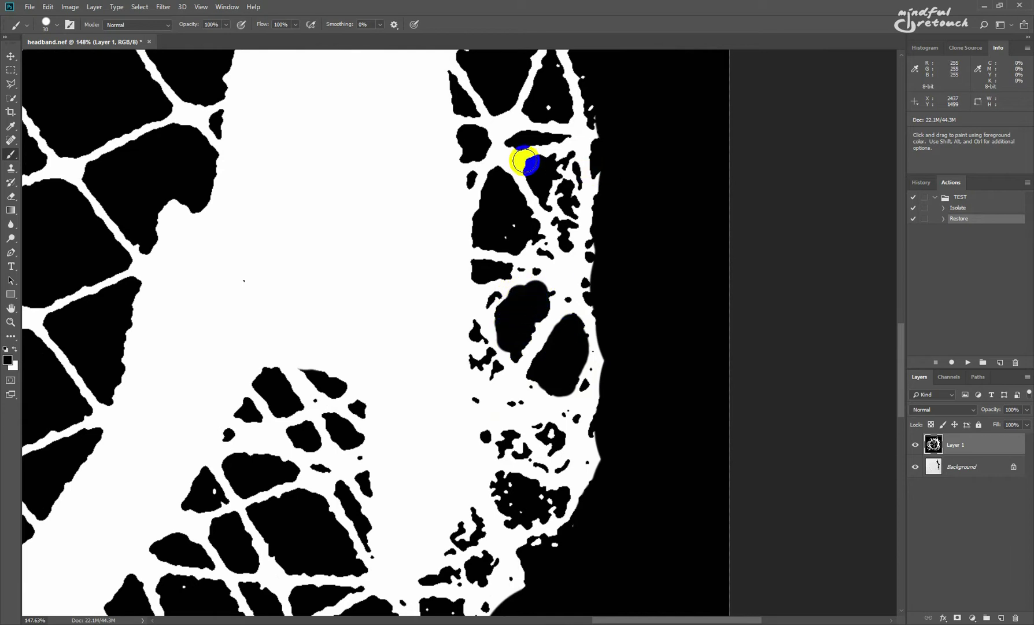
pyautogui.click(579, 105)
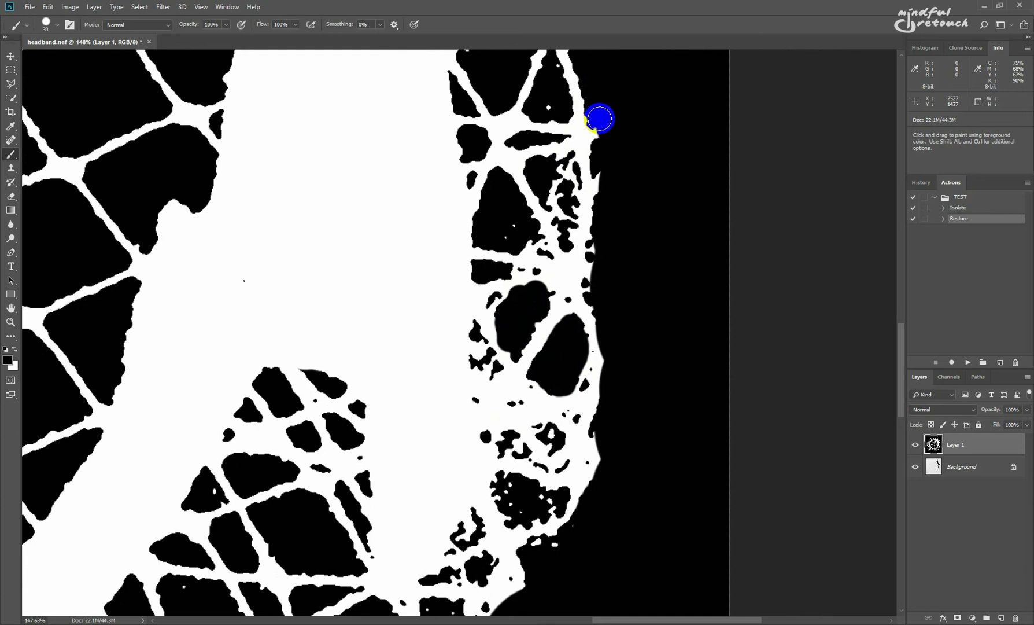
# Step: Fill the dark holes in the net knot just inside the headband's left arm with white
pyautogui.scroll(-9, 604, 203)
pyautogui.moveTo(237, 241); pyautogui.dragTo(612, 330)
pyautogui.click(405, 253)
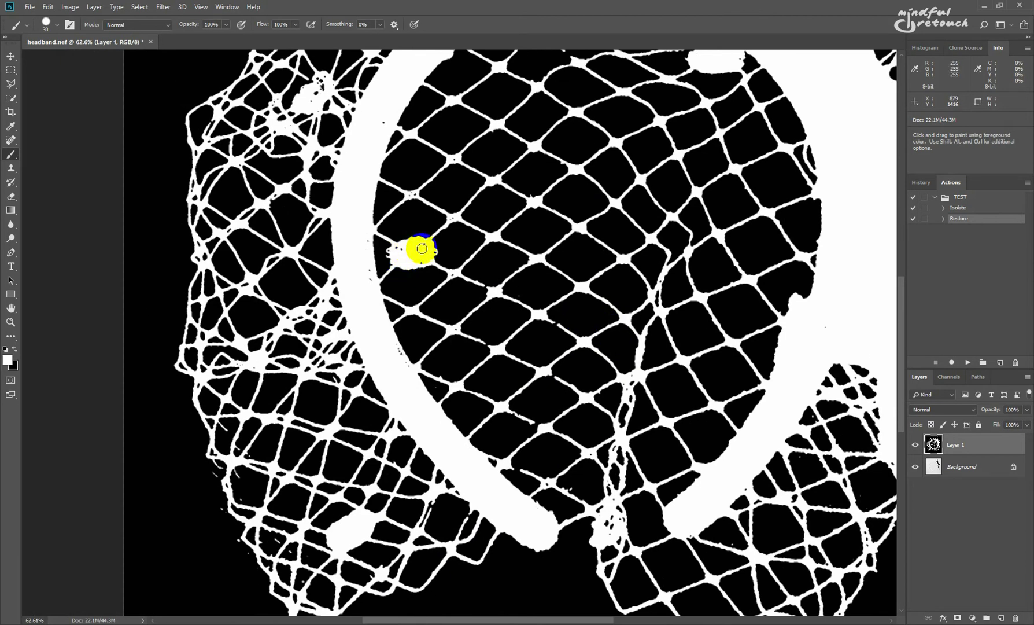
pyautogui.press('x')
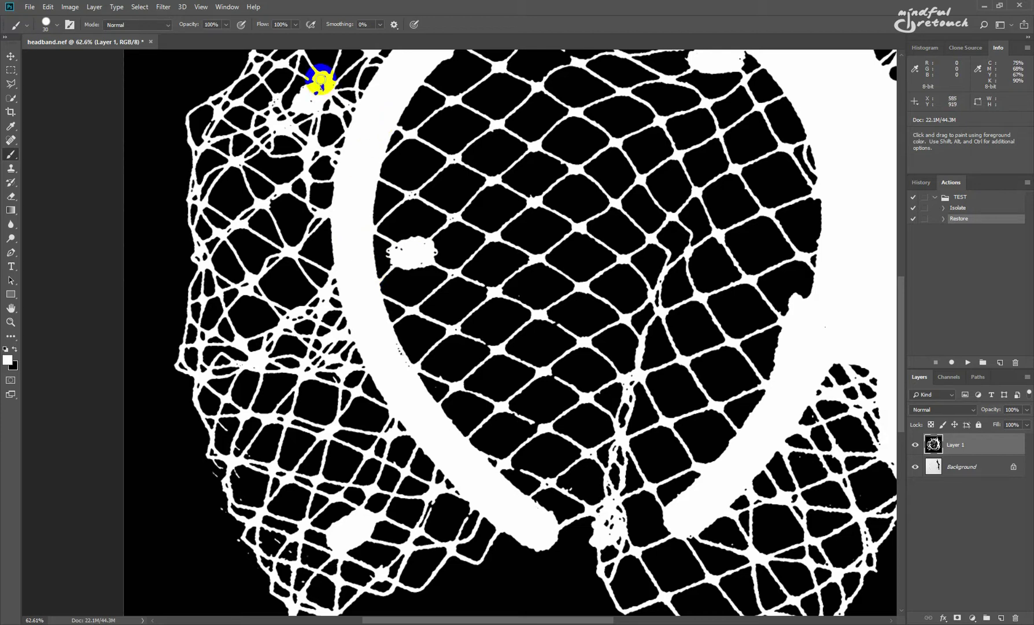
# Step: Paint out the stray white specks along the lower-left outer edge of the netting in black
pyautogui.scroll(5, 344, 471)
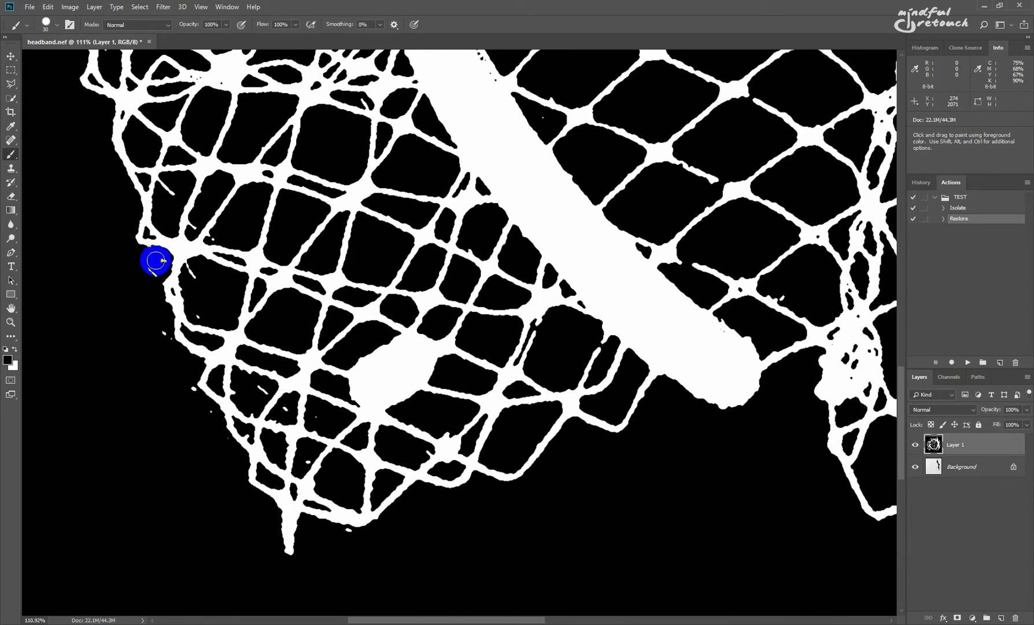
pyautogui.moveTo(157, 261)
pyautogui.mouseDown()
pyautogui.moveTo(169, 186)
pyautogui.moveTo(200, 311)
pyautogui.moveTo(187, 336)
pyautogui.moveTo(157, 334)
pyautogui.moveTo(172, 382)
pyautogui.moveTo(222, 421)
pyautogui.moveTo(260, 390)
pyautogui.moveTo(301, 419)
pyautogui.moveTo(280, 411)
pyautogui.moveTo(315, 419)
pyautogui.moveTo(327, 438)
pyautogui.moveTo(304, 458)
pyautogui.moveTo(350, 538)
pyautogui.mouseUp()
pyautogui.scroll(-5, 712, 517)
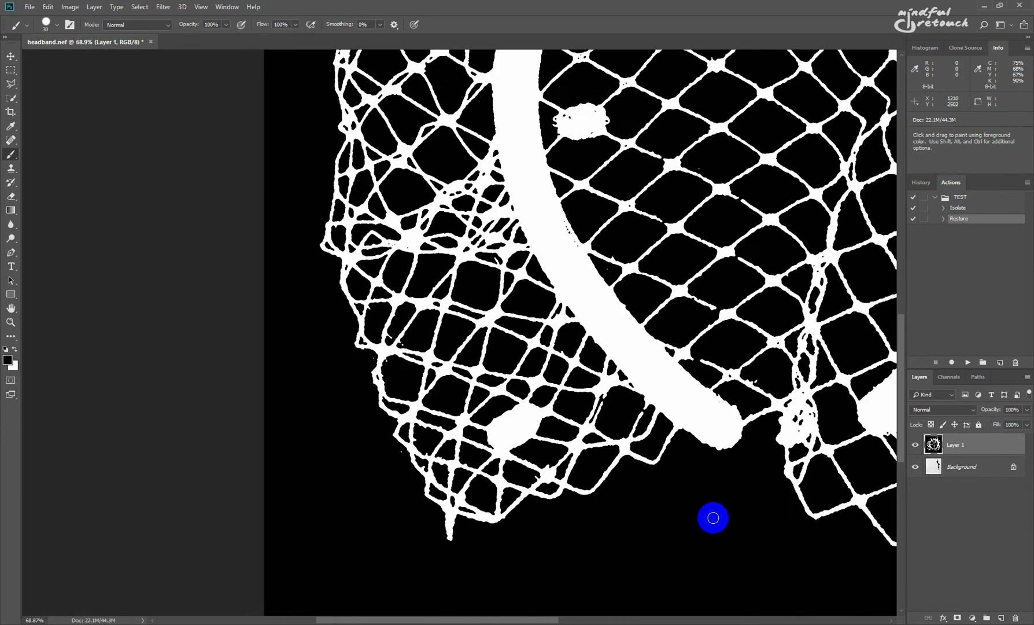
# Step: Bridge the broken net threads inside the headband's lower-left curve in white with a 9 px brush
pyautogui.moveTo(758, 395); pyautogui.dragTo(434, 376)
pyautogui.scroll(5, 461, 413)
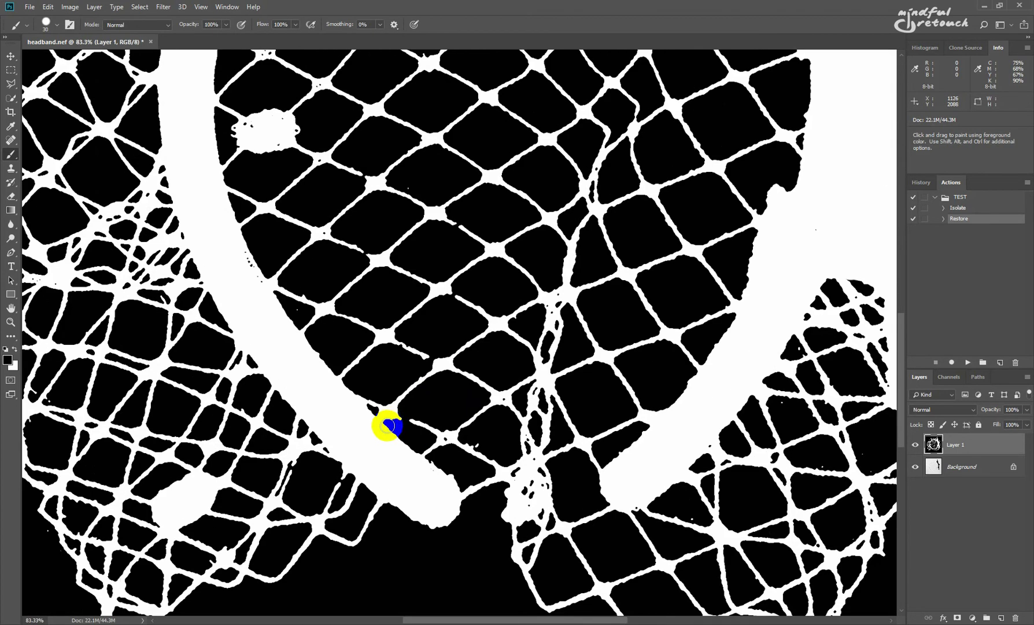
pyautogui.press('[')
pyautogui.press('[')
pyautogui.press('[')
pyautogui.press('[')
pyautogui.press('[')
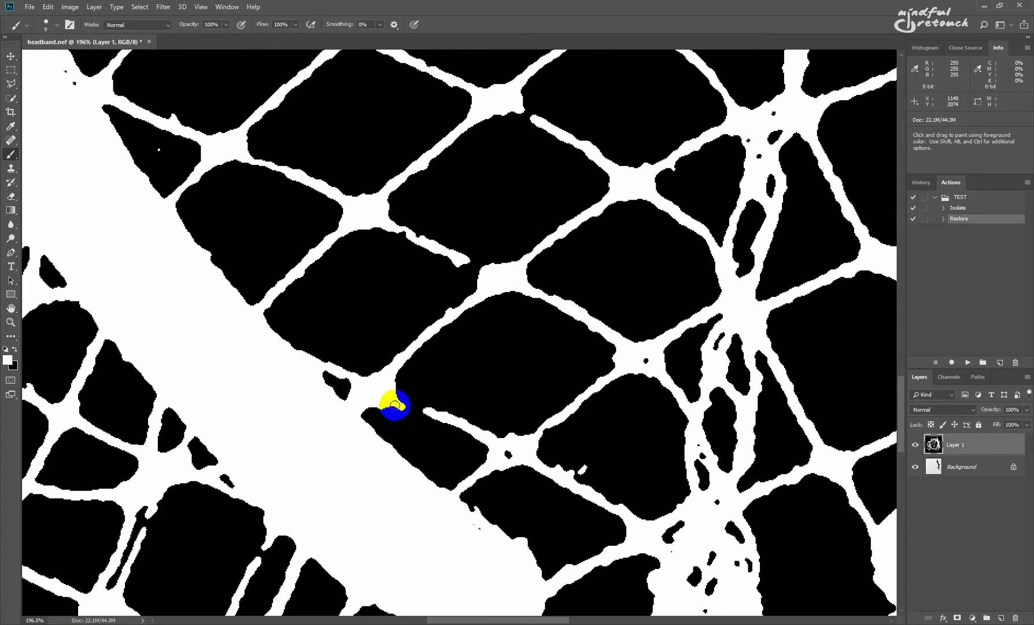
pyautogui.scroll(-5, 491, 445)
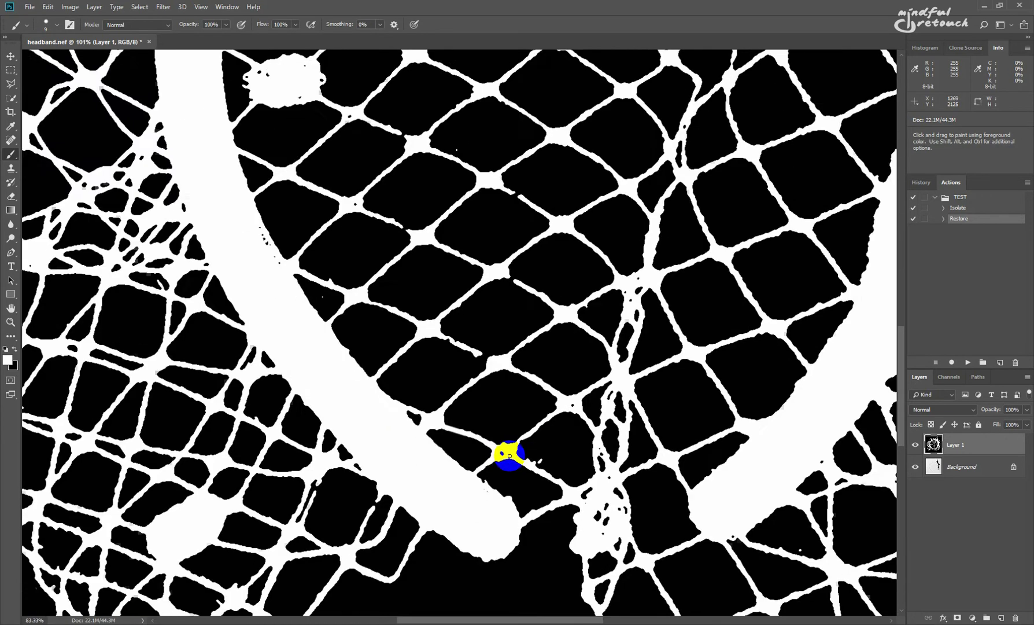
pyautogui.scroll(2, 580, 312)
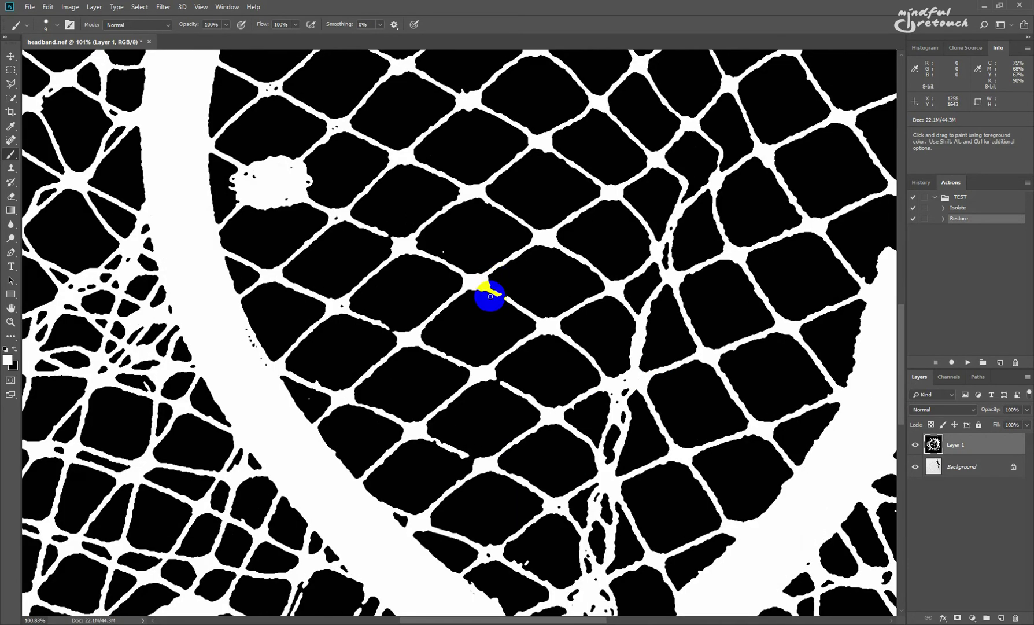
pyautogui.press('shift')
pyautogui.scroll(-4, 609, 359)
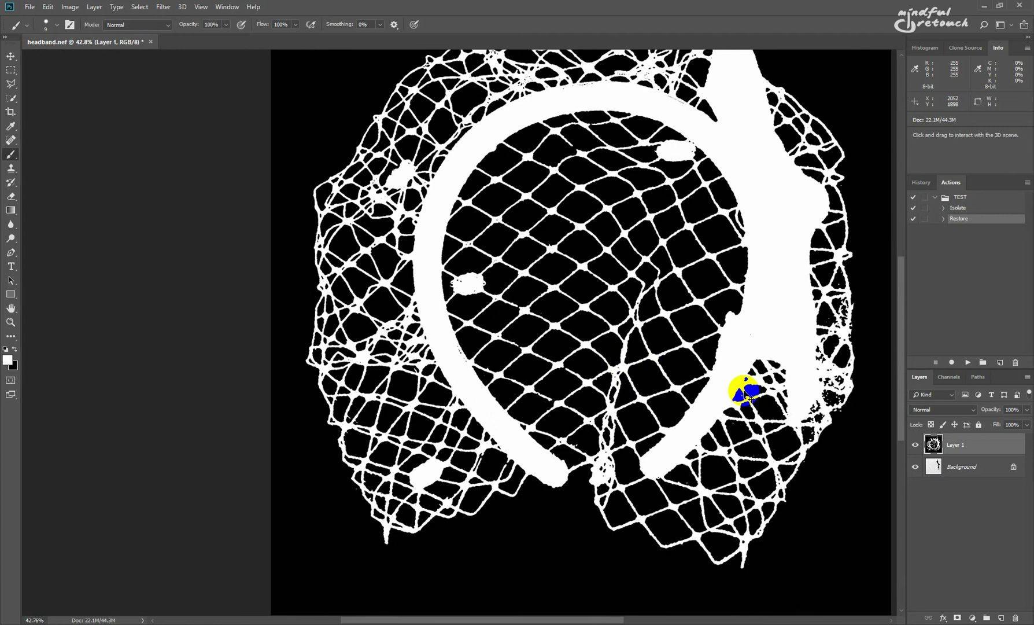
# Step: Invert the colours of Layer 1 and place a duplicate of the Background layer above it
pyautogui.hotkey('ctrl', 'i')
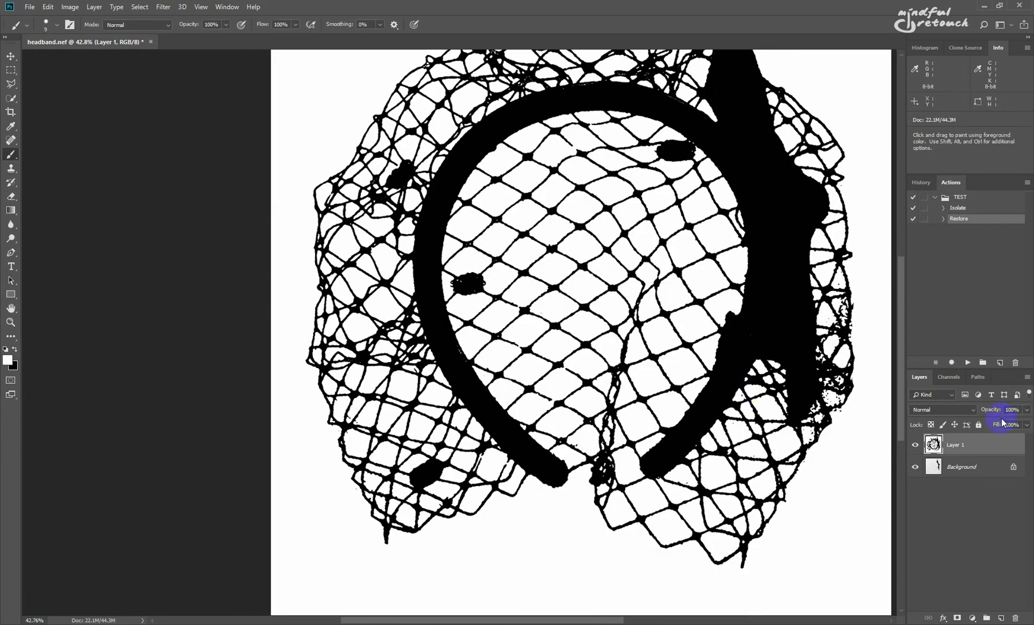
pyautogui.click(987, 469)
pyautogui.hotkey('ctrl', 'j')
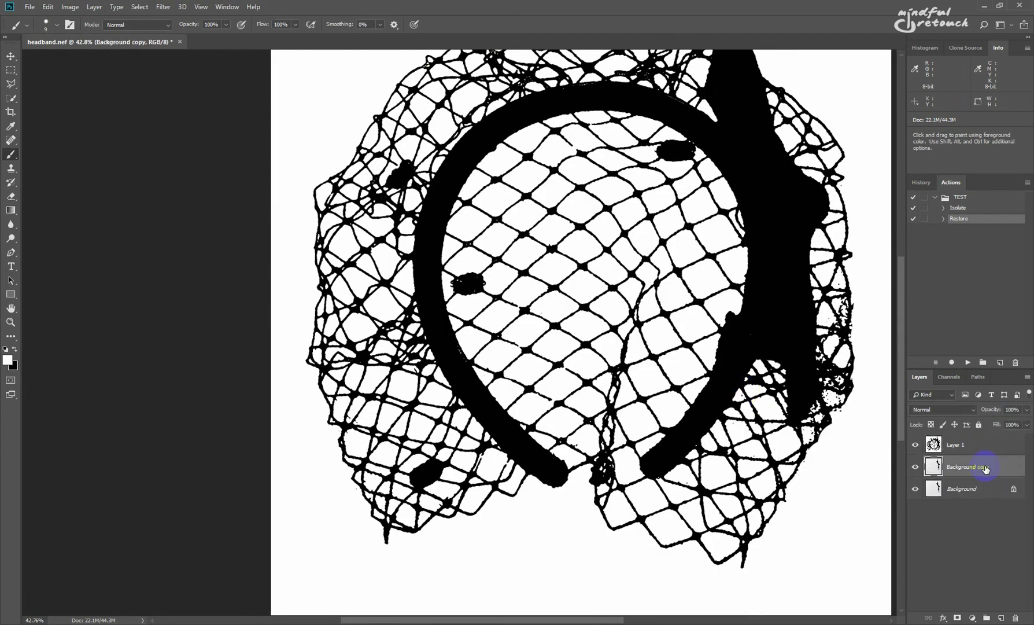
pyautogui.moveTo(987, 470); pyautogui.dragTo(987, 443)
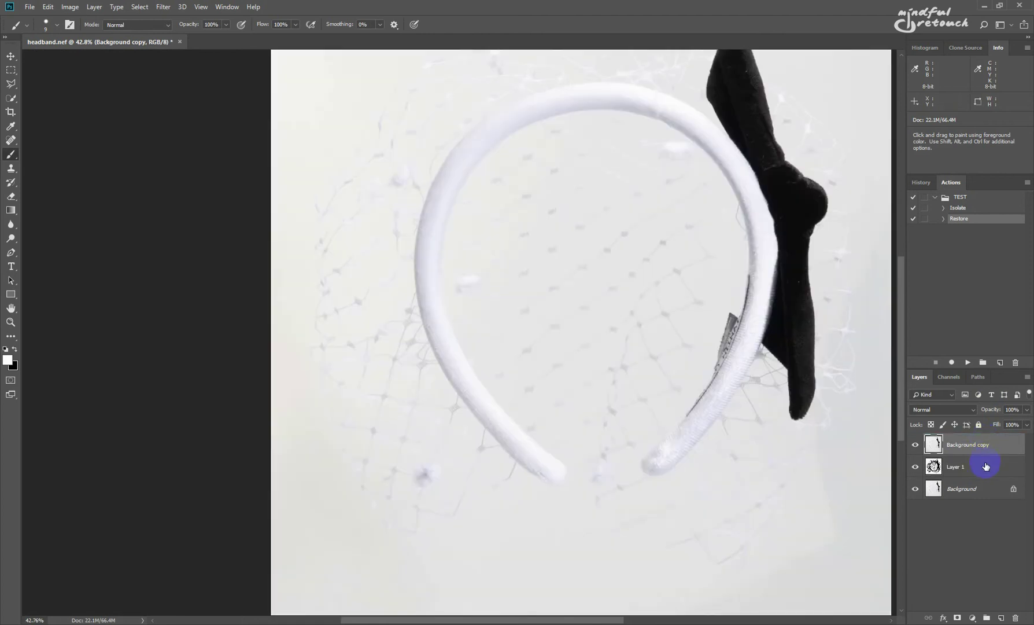
# Step: In the Background copy's blending options, set the Blend If white limit of the underlying layer to 253
pyautogui.doubleClick(1006, 451)
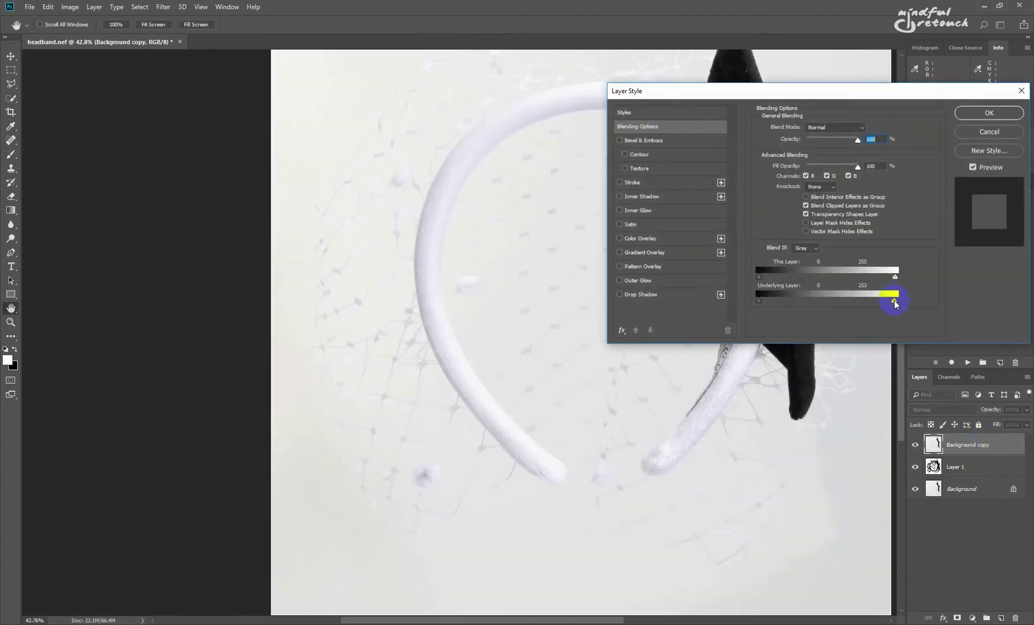
pyautogui.moveTo(895, 301); pyautogui.dragTo(896, 302)
pyautogui.click(989, 113)
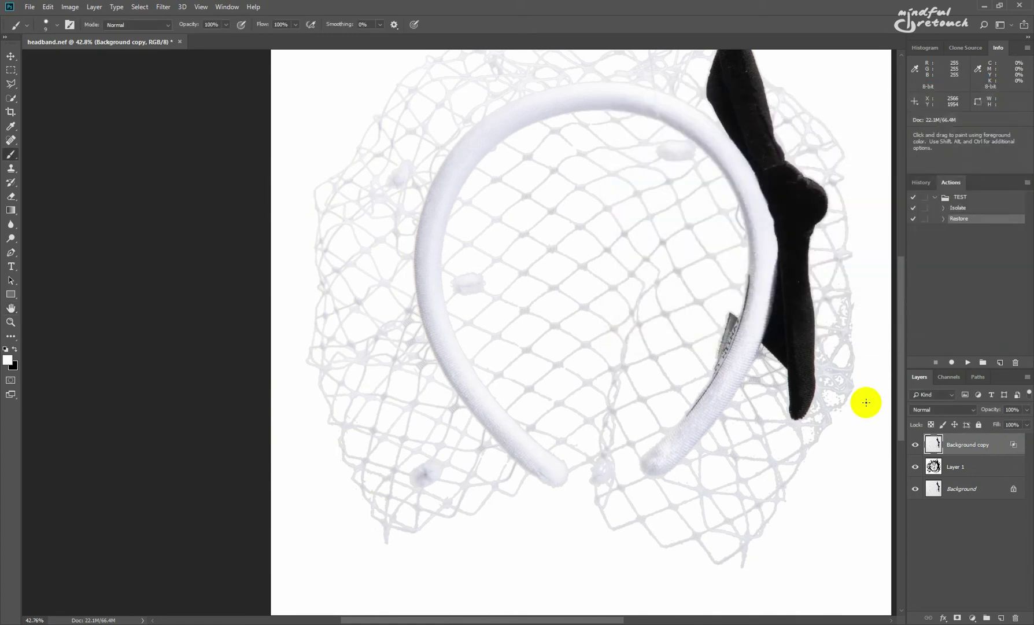
# Step: On Layer 1, paint white over the grey residue in the mesh cells around the bow's lower tip, using 25 and 20 px brushes
pyautogui.click(956, 470)
pyautogui.press('b')
pyautogui.moveTo(755, 348)
pyautogui.mouseDown()
pyautogui.moveTo(821, 366)
pyautogui.moveTo(450, 301)
pyautogui.moveTo(434, 346)
pyautogui.mouseUp()
pyautogui.press('e')
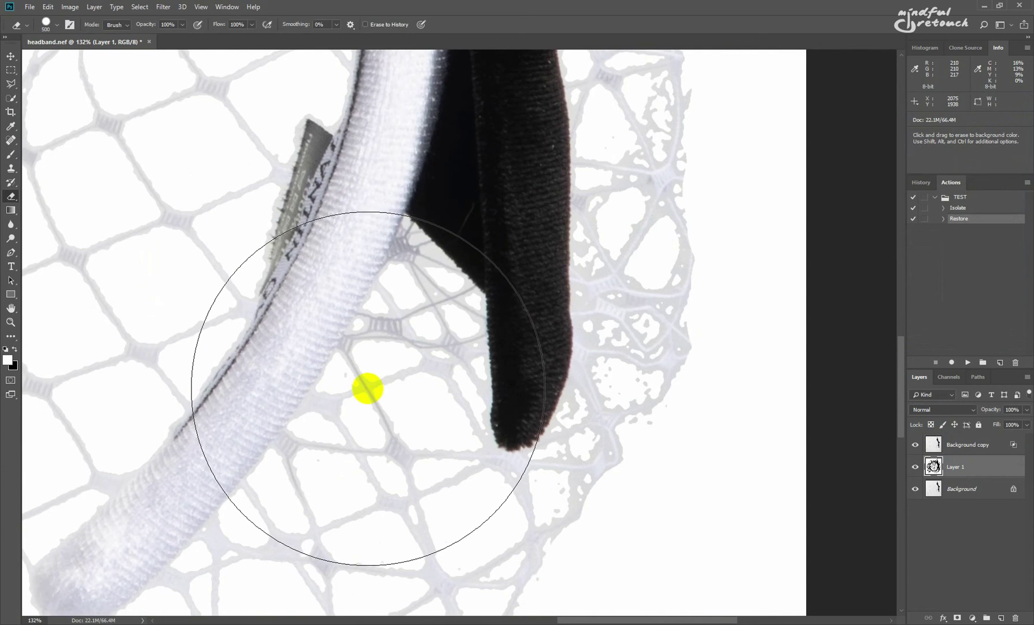
pyautogui.press('b')
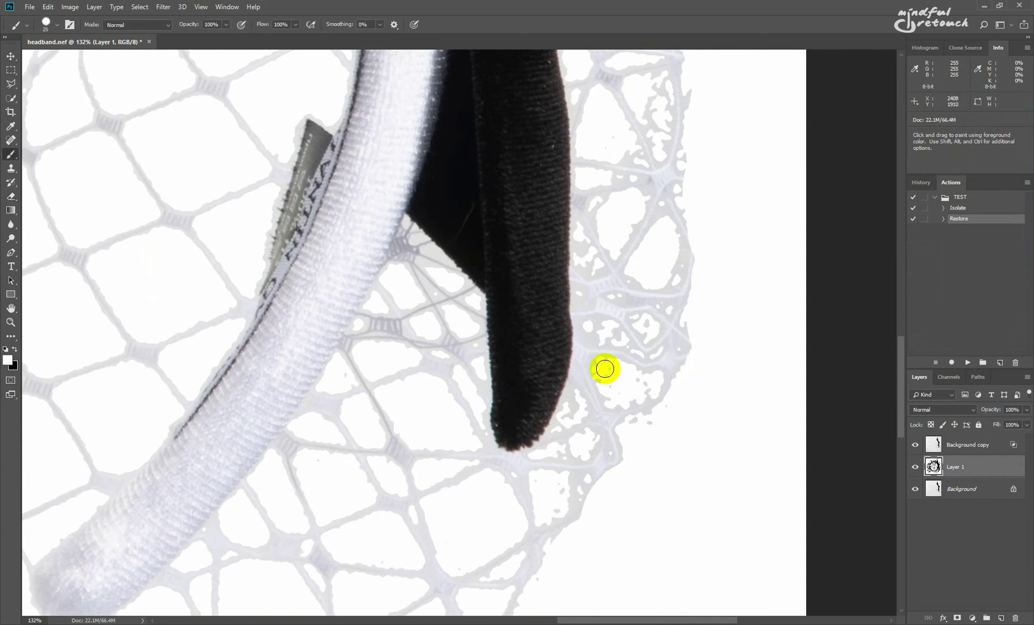
pyautogui.moveTo(603, 366)
pyautogui.mouseDown()
pyautogui.moveTo(615, 394)
pyautogui.moveTo(643, 396)
pyautogui.moveTo(649, 383)
pyautogui.moveTo(601, 367)
pyautogui.moveTo(606, 383)
pyautogui.moveTo(567, 409)
pyautogui.mouseUp()
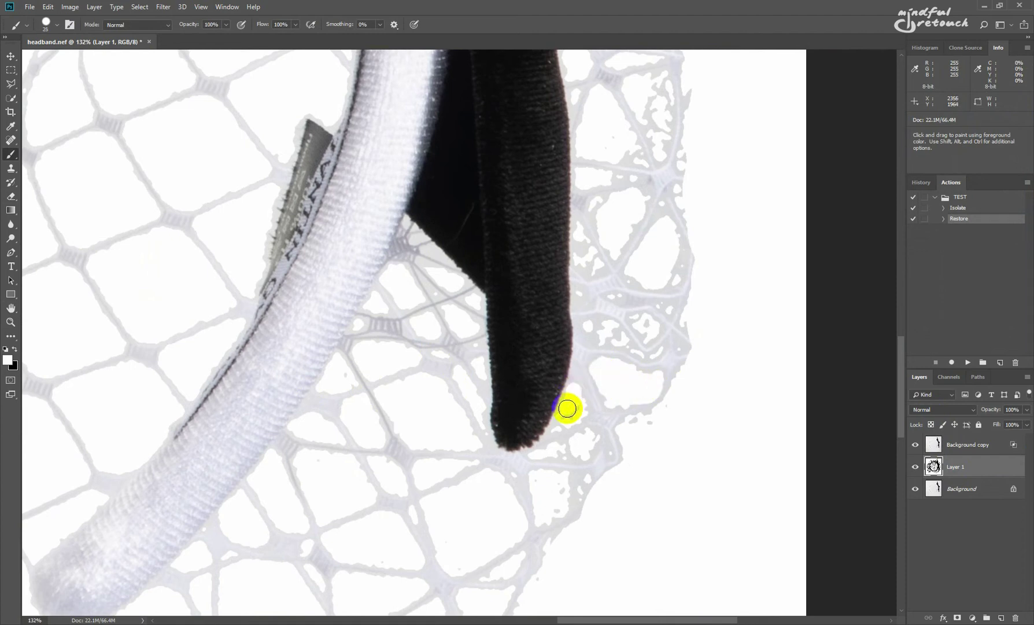
pyautogui.press('[')
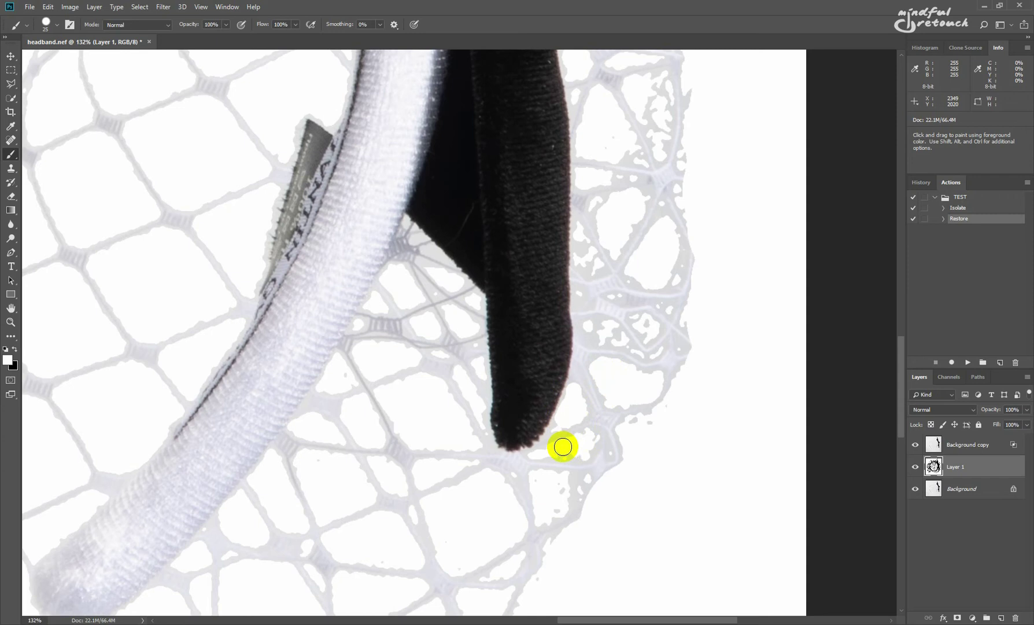
pyautogui.moveTo(544, 453); pyautogui.dragTo(593, 444)
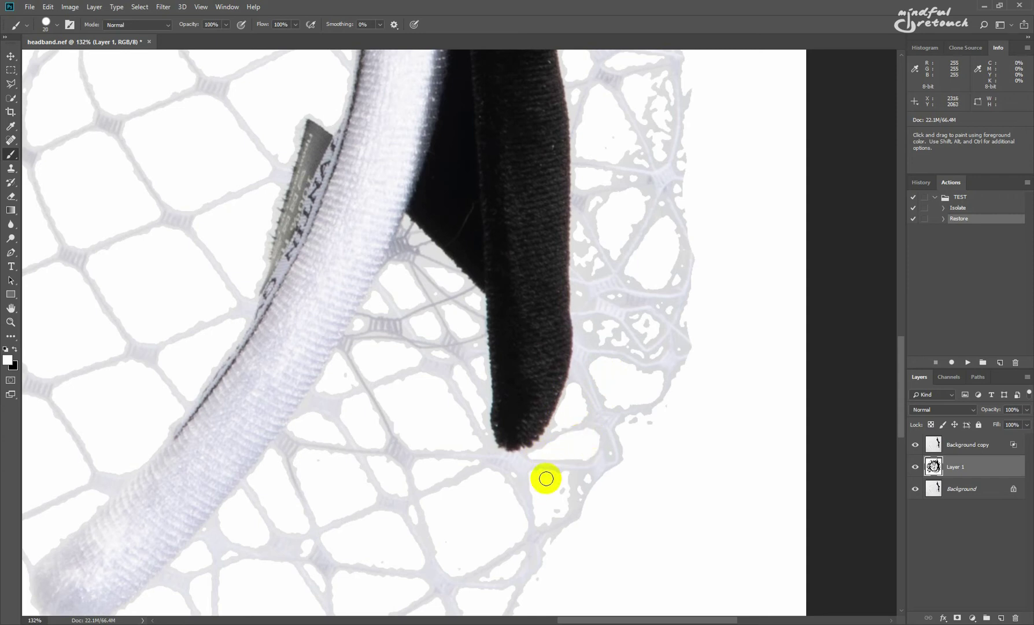
pyautogui.moveTo(547, 478)
pyautogui.mouseDown()
pyautogui.moveTo(560, 508)
pyautogui.moveTo(545, 521)
pyautogui.moveTo(572, 506)
pyautogui.mouseUp()
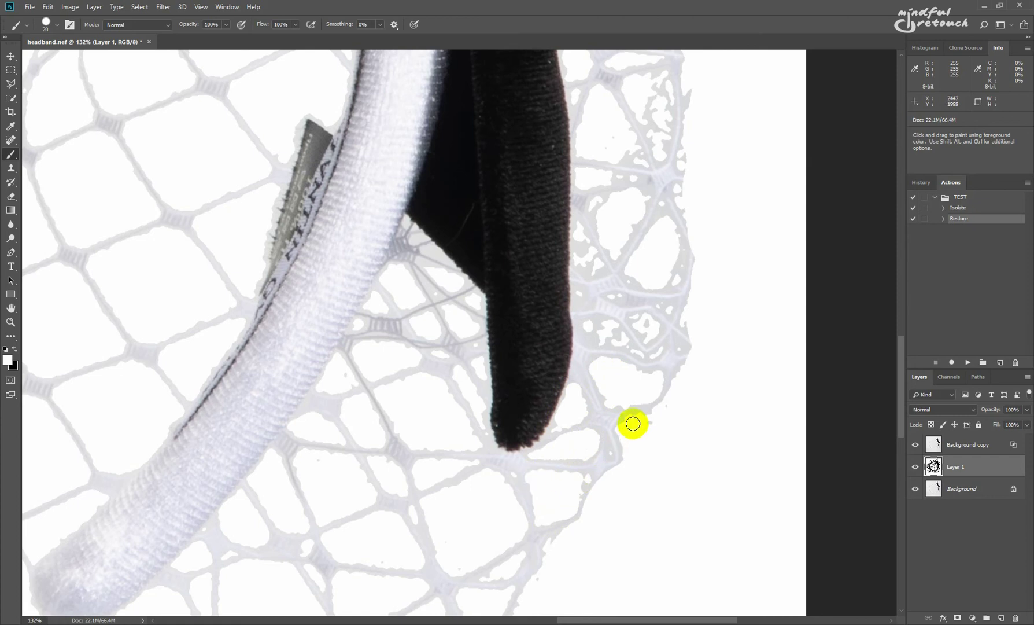
# Step: Paint white over the speckled residue in the mesh cells and outer netting edge beside the middle of the bow's tail
pyautogui.scroll(5, 636, 371)
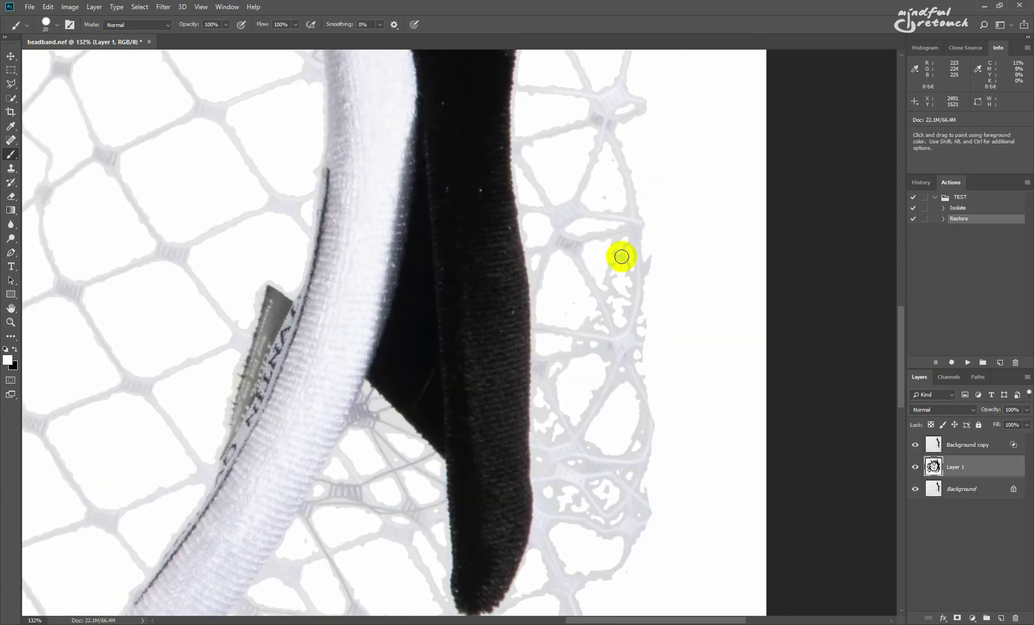
pyautogui.moveTo(622, 257)
pyautogui.mouseDown()
pyautogui.moveTo(607, 273)
pyautogui.moveTo(620, 323)
pyautogui.moveTo(624, 243)
pyautogui.mouseUp()
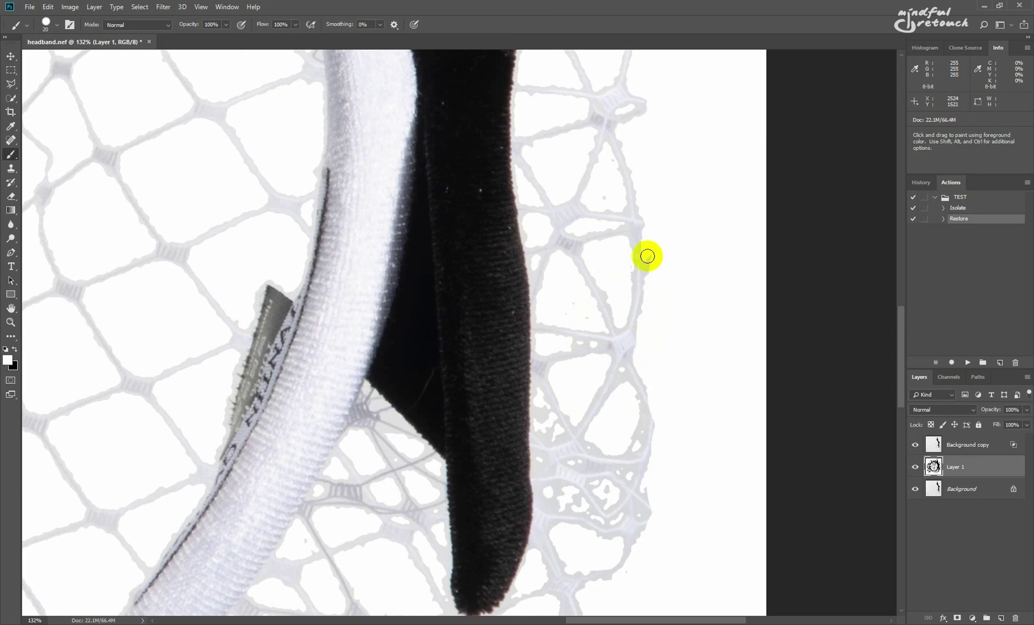
pyautogui.moveTo(644, 252); pyautogui.dragTo(654, 277)
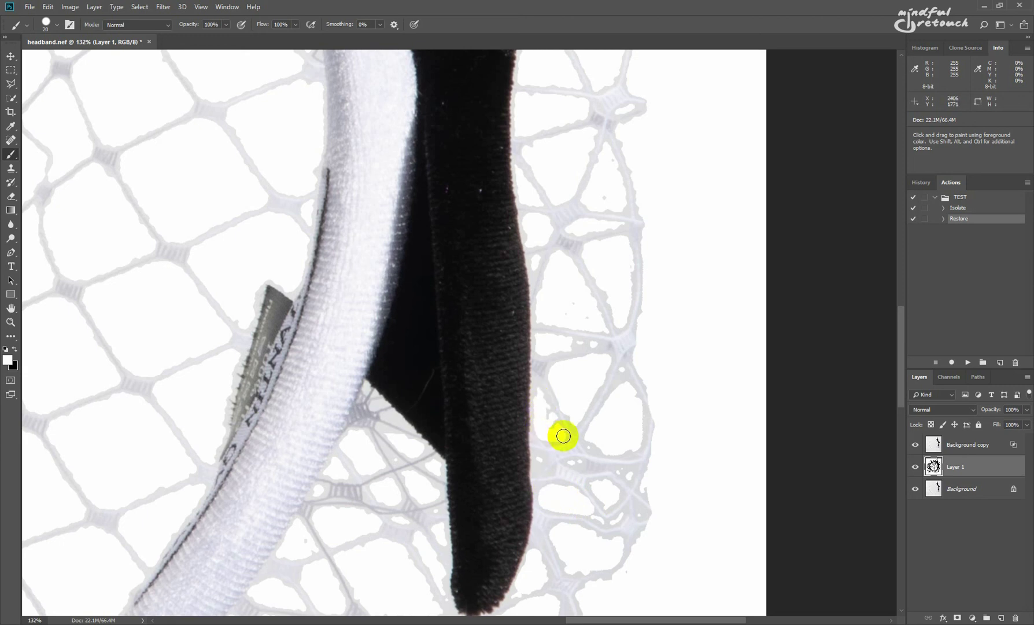
# Step: Flatten all layers into a single Background layer
pyautogui.press('h')
pyautogui.moveTo(603, 401); pyautogui.dragTo(693, 413)
pyautogui.press('F2')
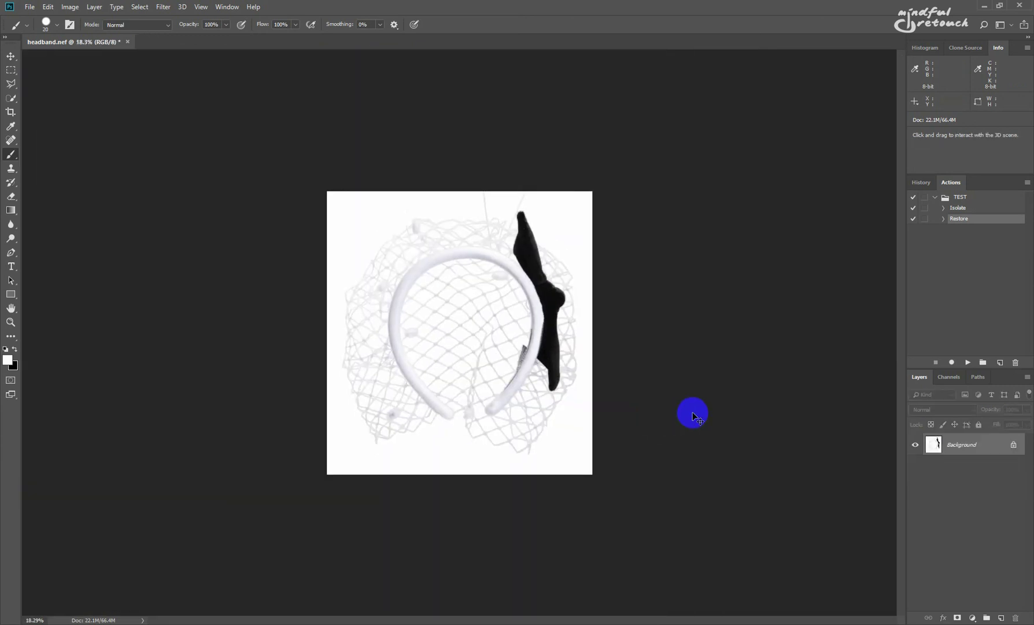
# Step: Resize the image to a width of 1000 pixels and enlarge the view to check the whole headband
pyautogui.write('1000')
pyautogui.press('Return')
pyautogui.moveTo(693, 412); pyautogui.dragTo(693, 412)
pyautogui.click(753, 431)
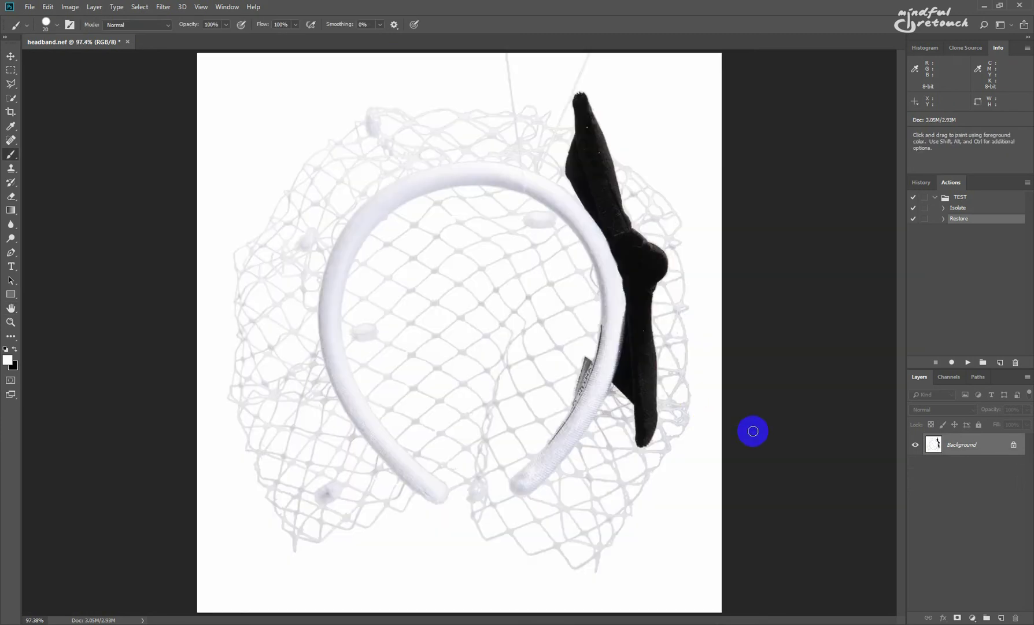